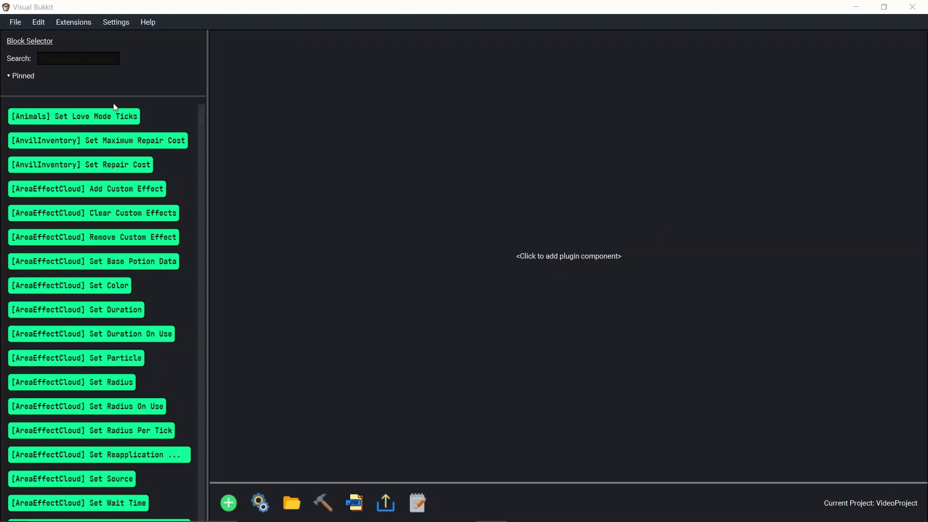
Step: Start adding a new plugin component and show the list of component types
{"action": "left_click", "coordinate": [229, 503]}
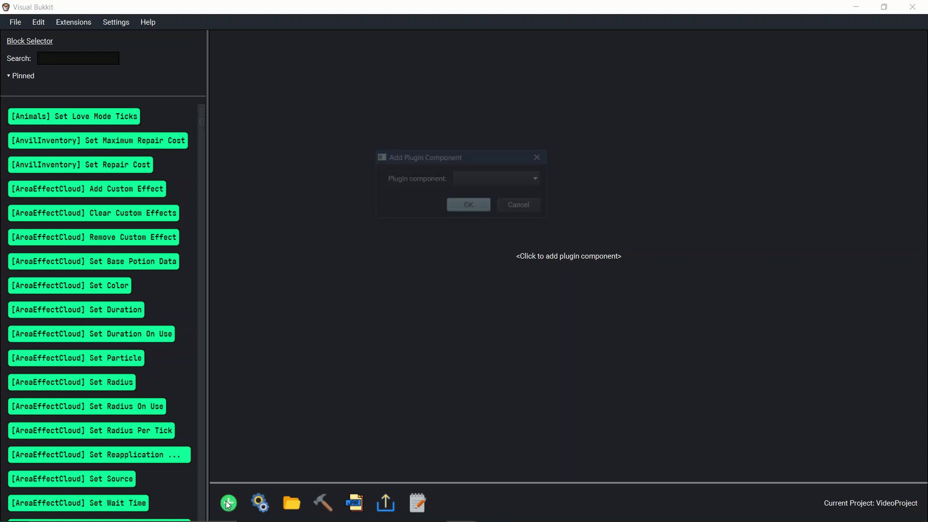
{"action": "left_click", "coordinate": [484, 179]}
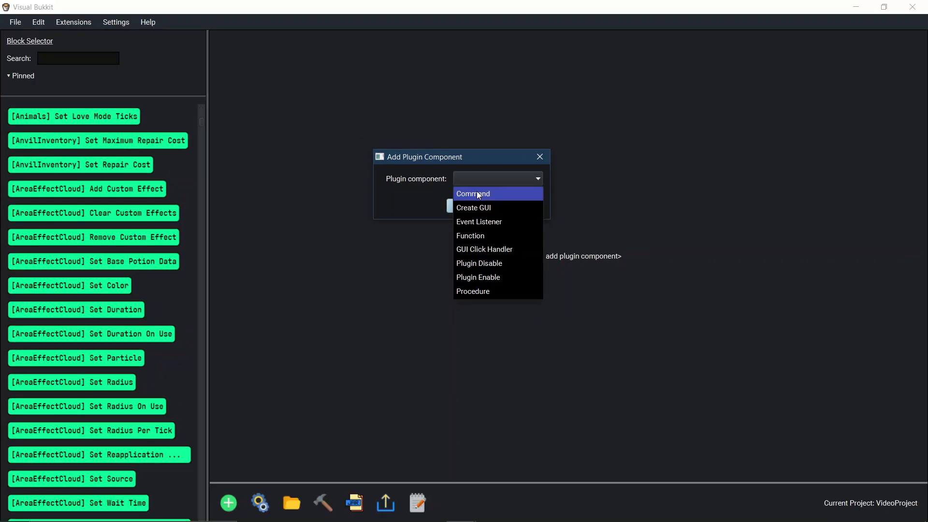
Step: Add a Command component and start editing its name field to 'test'
{"action": "left_click", "coordinate": [478, 195]}
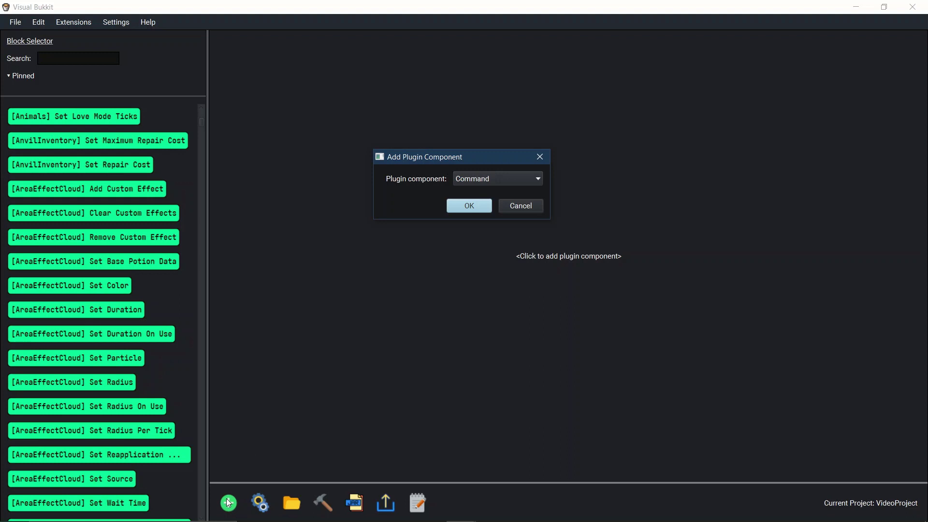
{"action": "left_click", "coordinate": [474, 206]}
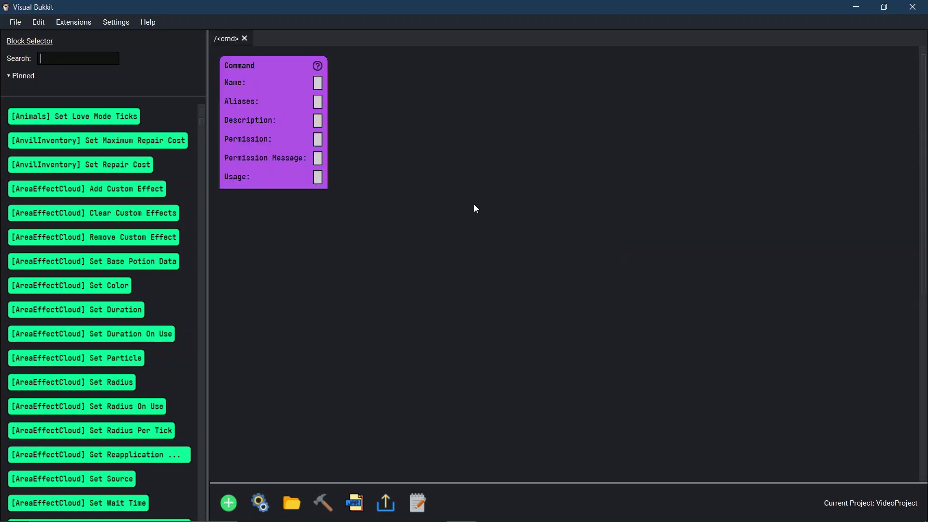
{"action": "left_click", "coordinate": [318, 82]}
{"action": "type", "text": "t"}
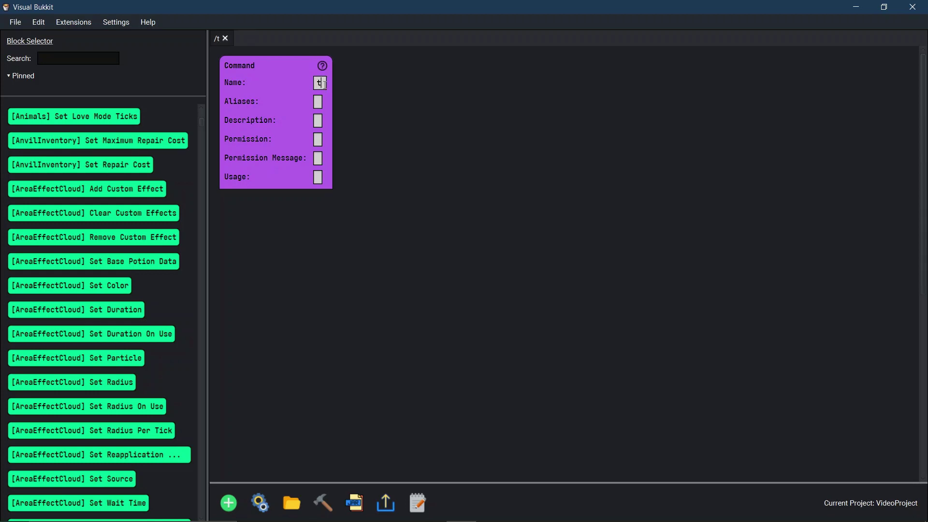
{"action": "type", "text": "est"}
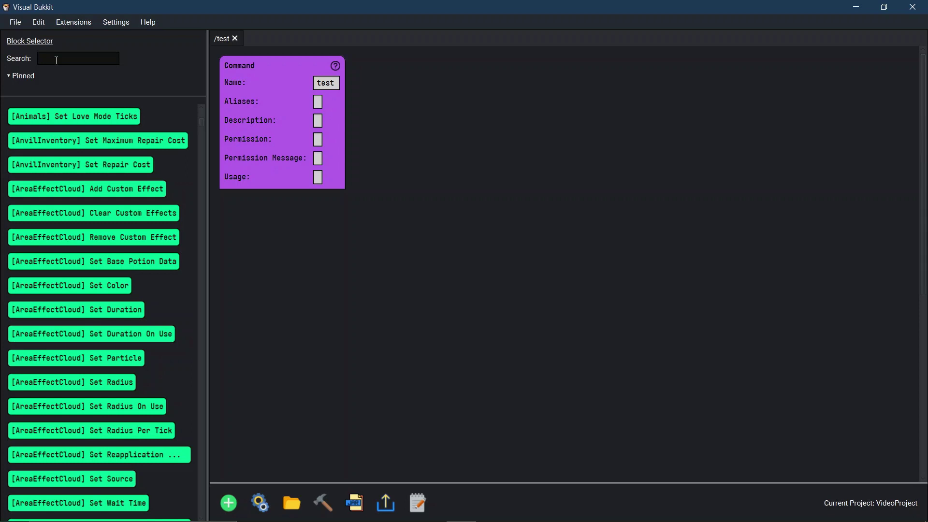
{"action": "type", "text": "broa"}
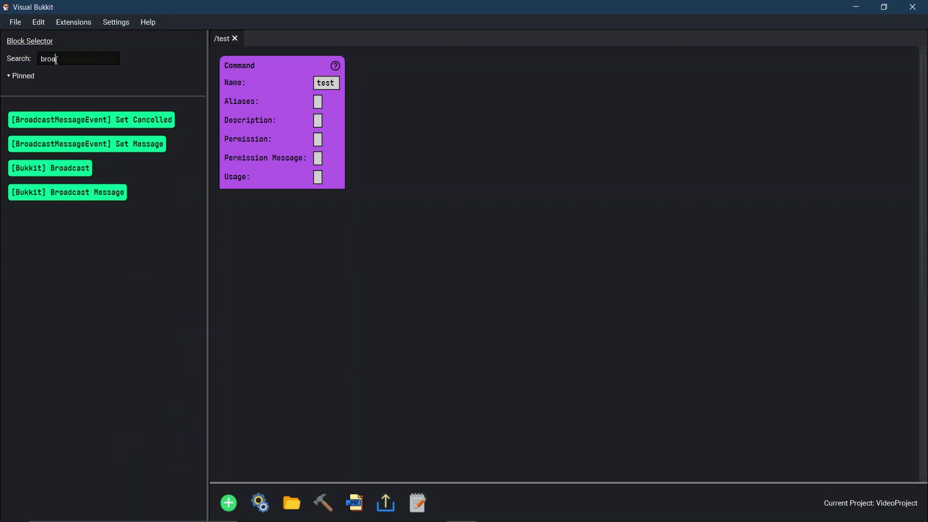
{"action": "type", "text": "d"}
{"action": "key", "text": "BackSpace"}
{"action": "key", "text": "BackSpace"}
{"action": "key", "text": "BackSpace"}
{"action": "key", "text": "BackSpace"}
{"action": "key", "text": "BackSpace"}
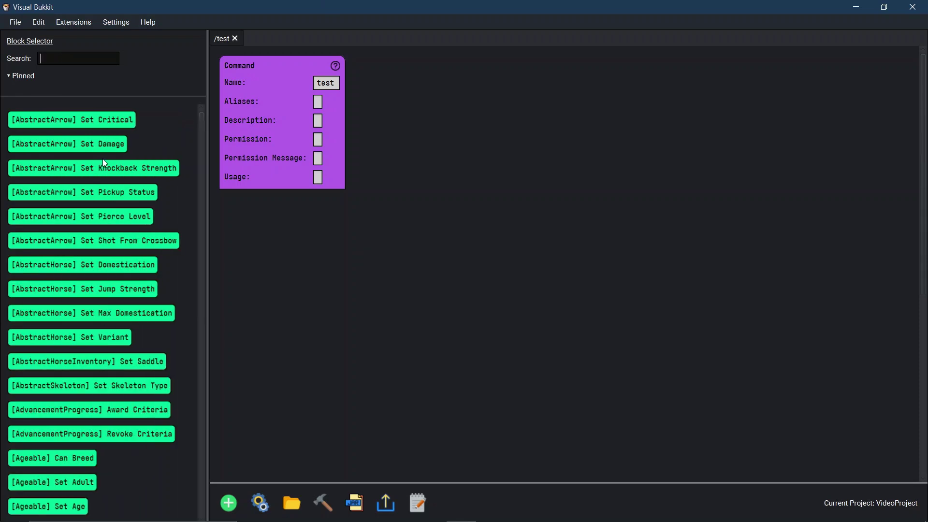
{"action": "left_click", "coordinate": [228, 503]}
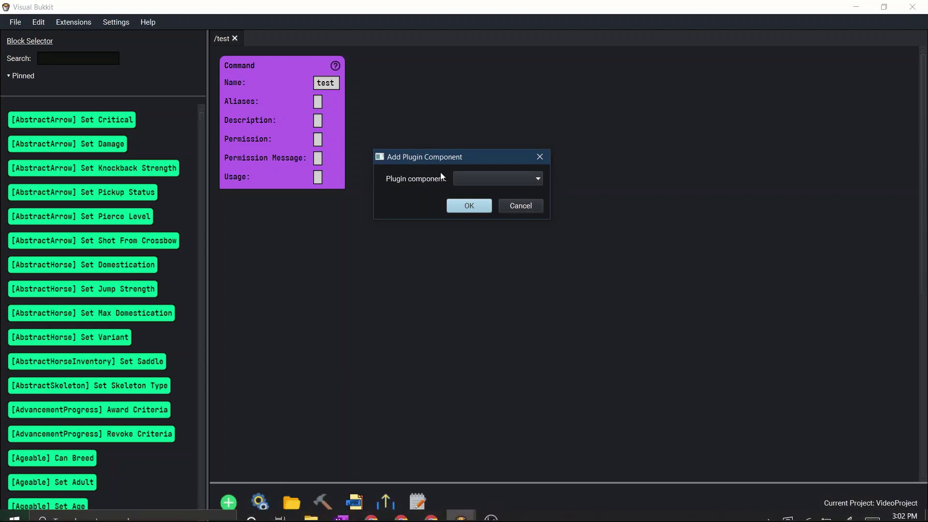
{"action": "left_click", "coordinate": [519, 205]}
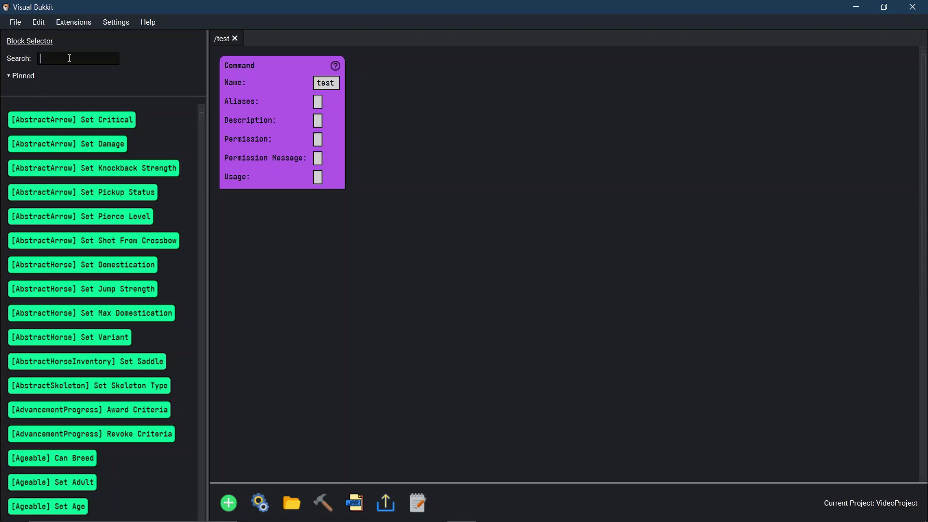
{"action": "type", "text": "broad"}
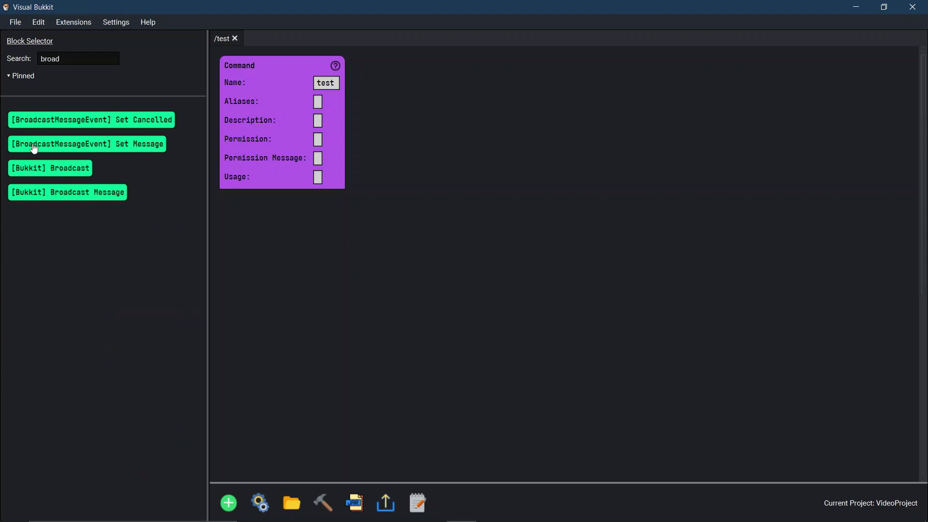
Step: Add a Broadcast Message block reading 'This is just a test.' and build the plugin
{"action": "left_click_drag", "start_coordinate": [55, 193], "coordinate": [290, 211]}
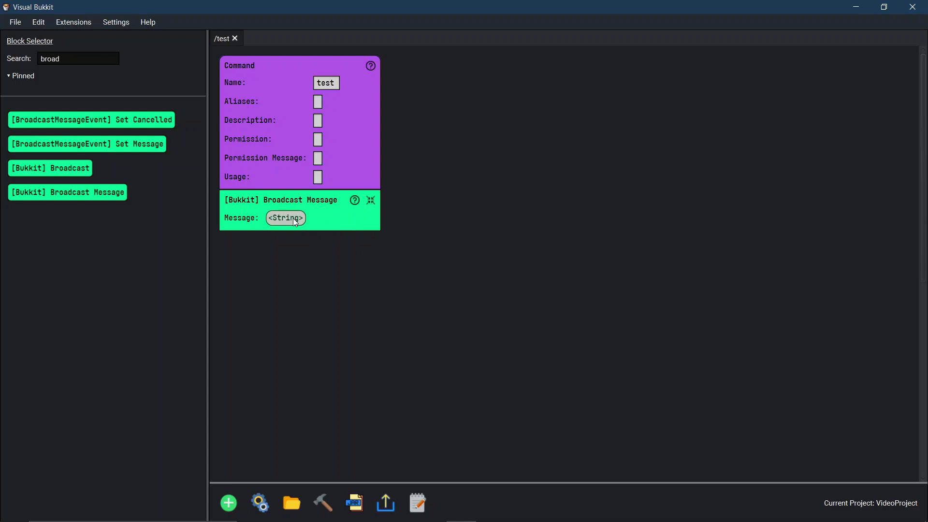
{"action": "right_click", "coordinate": [294, 218]}
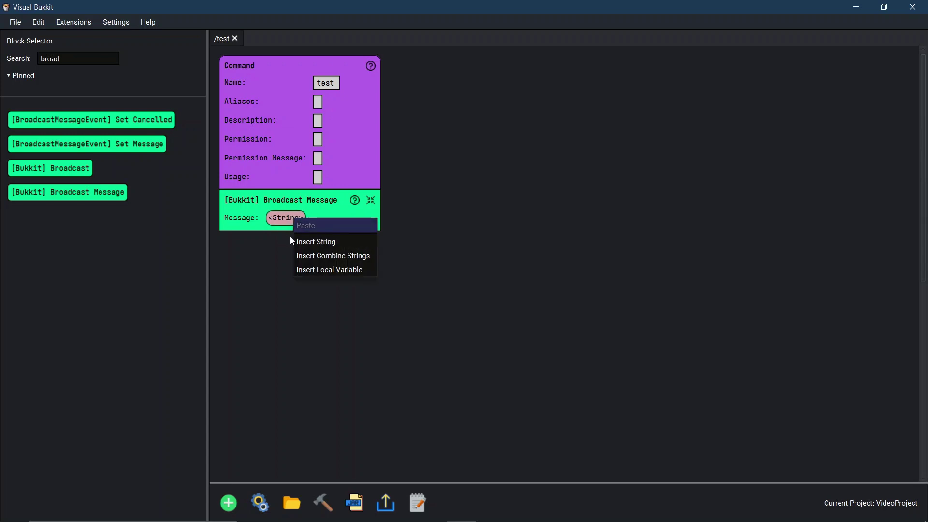
{"action": "left_click", "coordinate": [298, 241]}
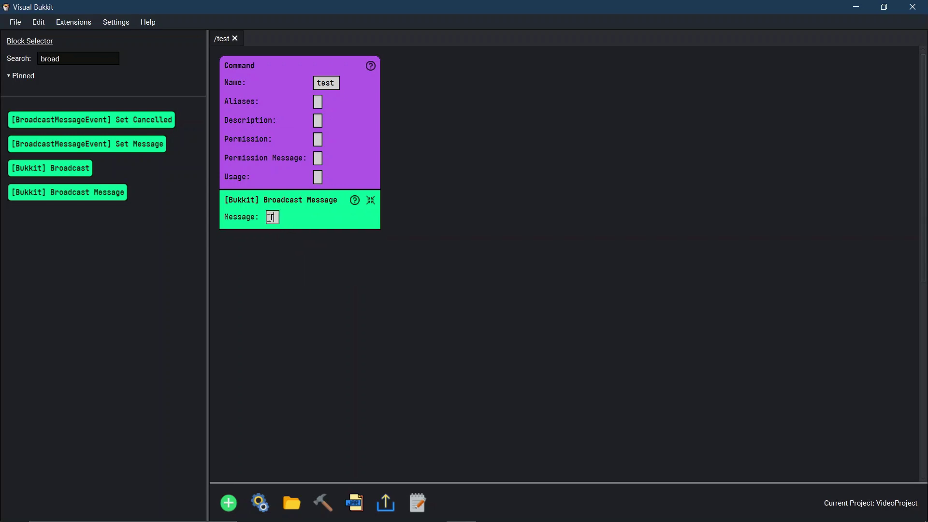
{"action": "type", "text": "his is just a "}
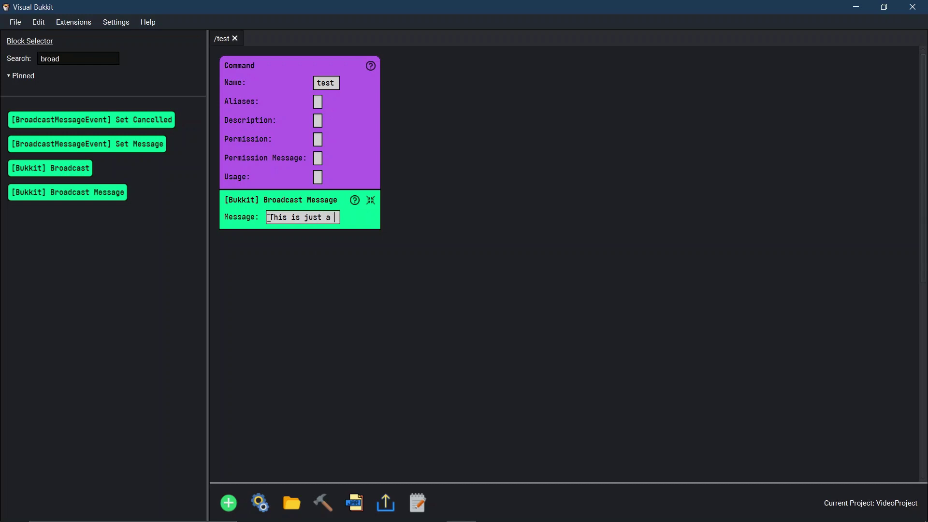
{"action": "type", "text": "test."}
{"action": "left_click", "coordinate": [412, 254]}
{"action": "left_click", "coordinate": [324, 504]}
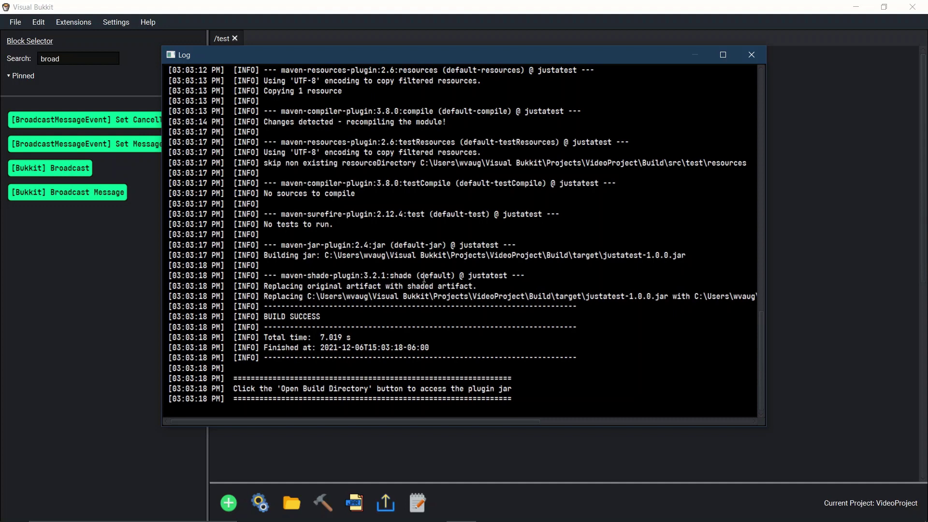
Step: Close the build log once it reports BUILD SUCCESS
{"action": "left_click", "coordinate": [747, 58]}
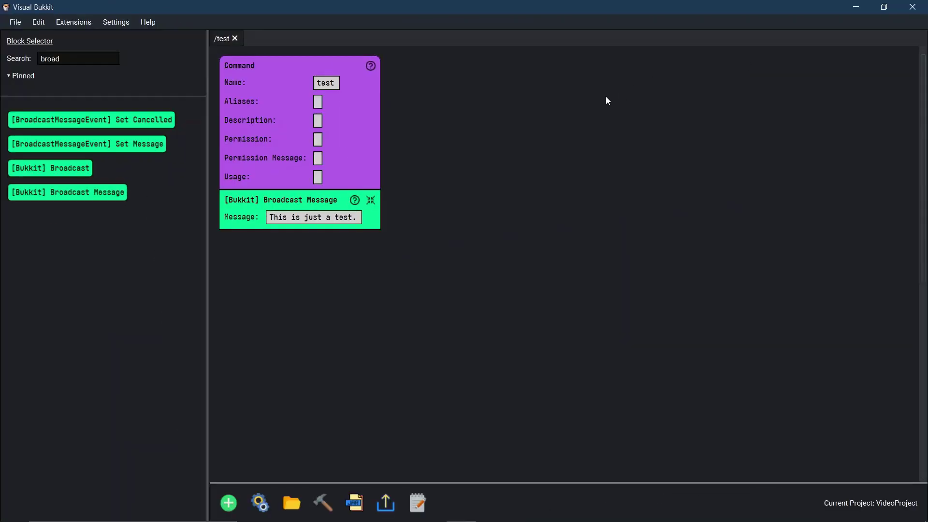
{"action": "scroll", "coordinate": [449, 189], "scroll_direction": "down", "scroll_amount": 2}
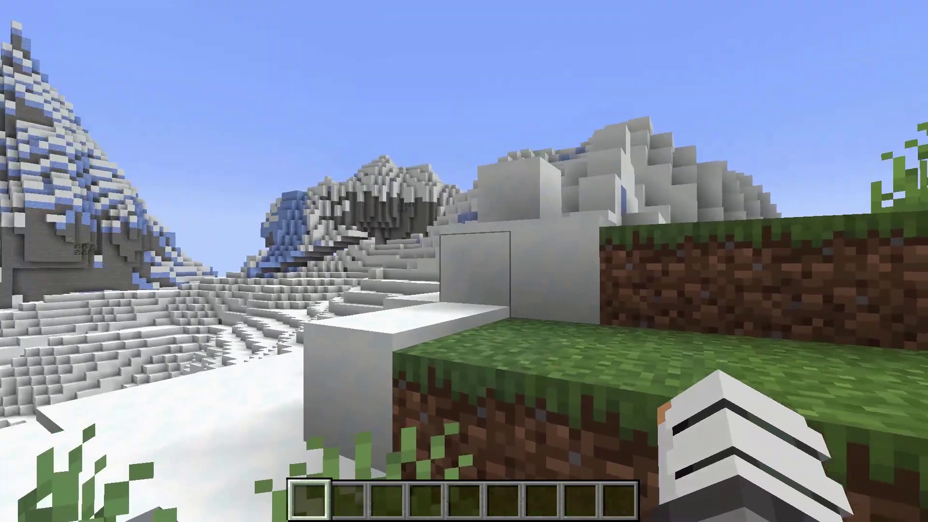
Step: In Minecraft, reload the plugins and run /test to see 'This is just a test.'
{"action": "key", "text": "w"}
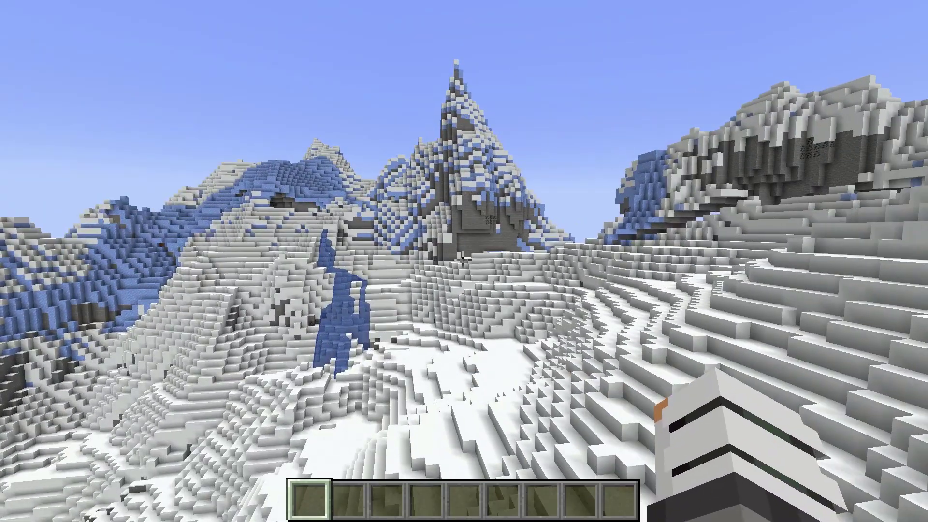
{"action": "type", "text": "t"}
{"action": "type", "text": "/"}
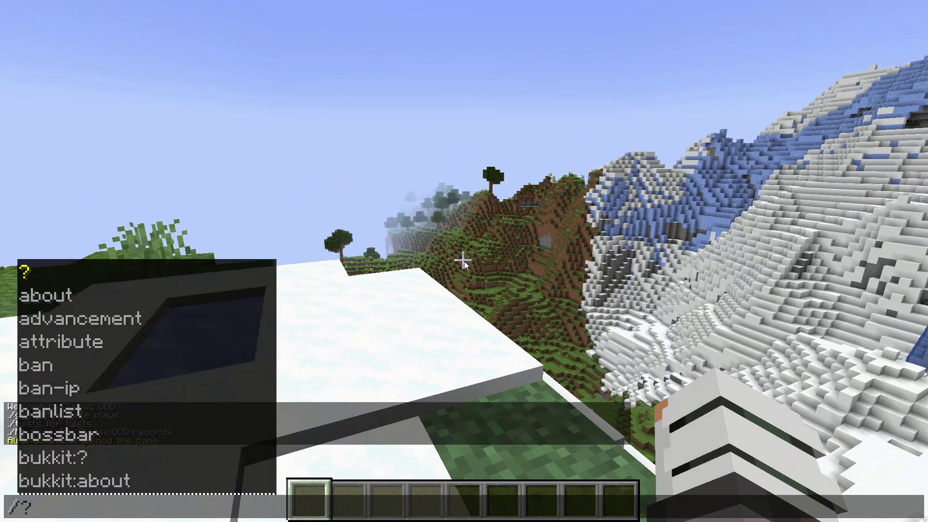
{"action": "type", "text": "reload confirm"}
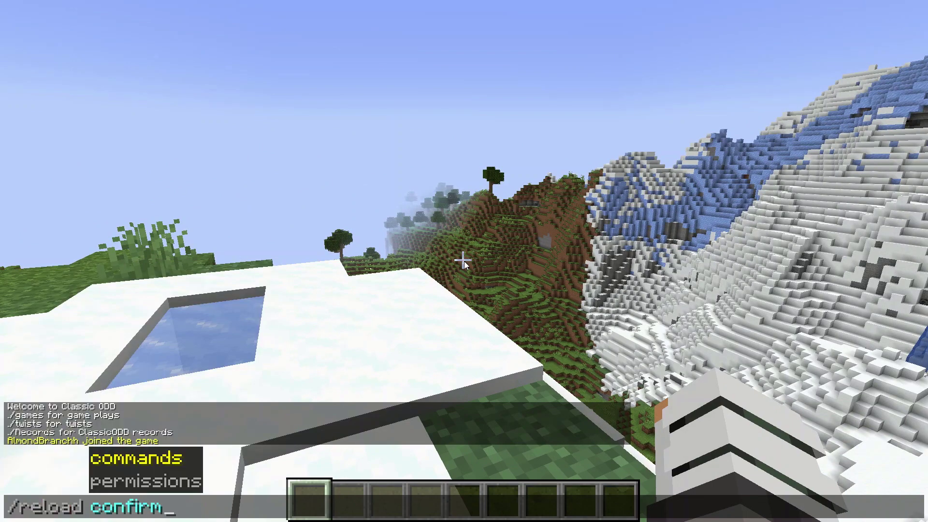
{"action": "key", "text": "Return"}
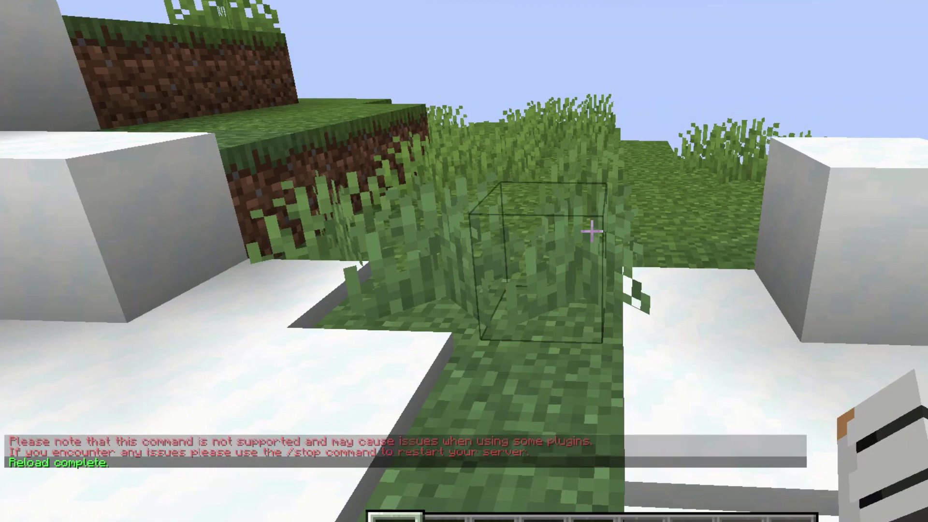
{"action": "type", "text": "t"}
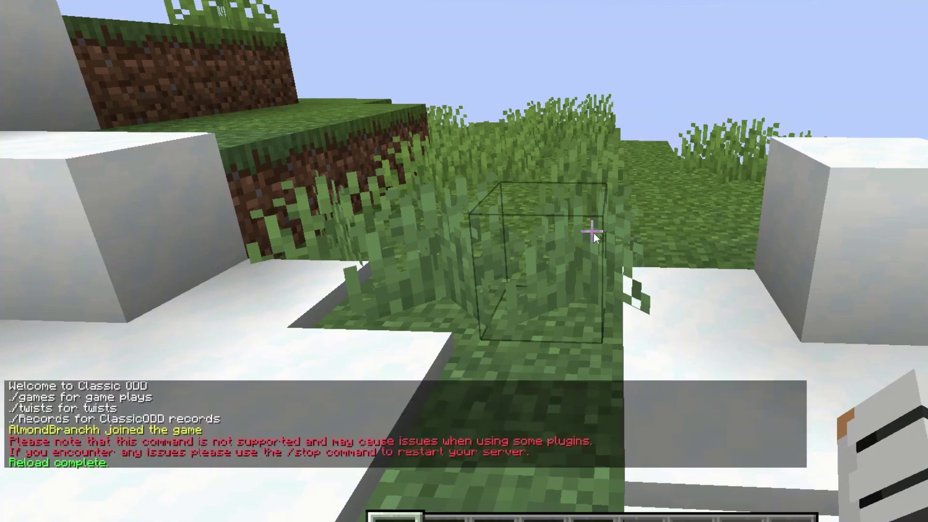
{"action": "type", "text": "/tes"}
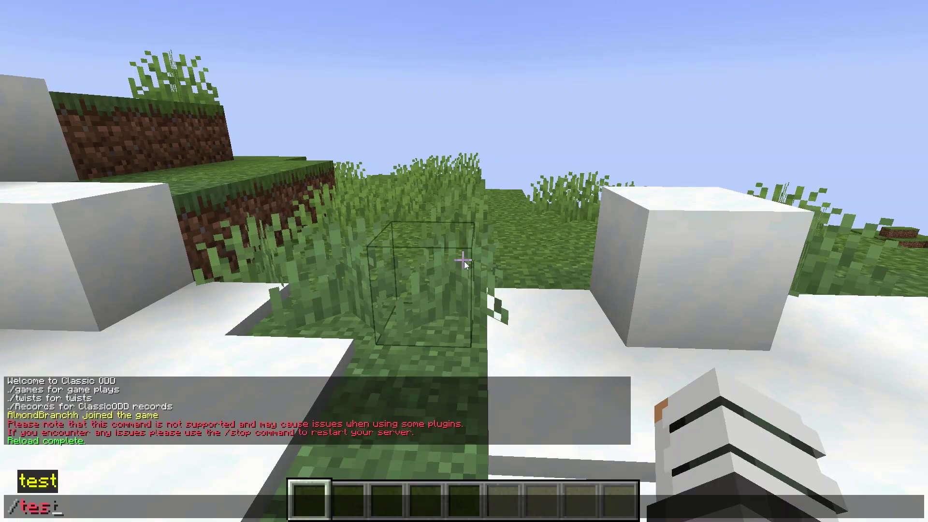
{"action": "type", "text": "t"}
{"action": "key", "text": "Return"}
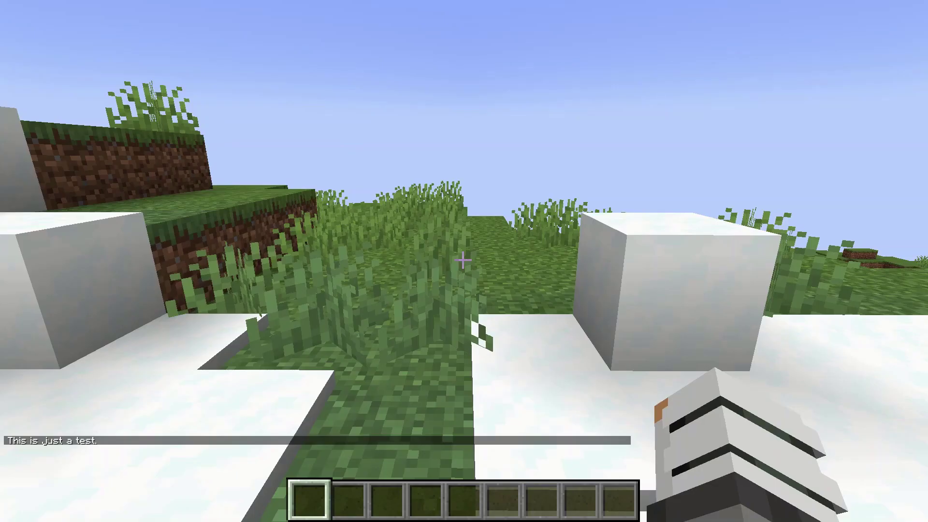
{"action": "key", "text": "w"}
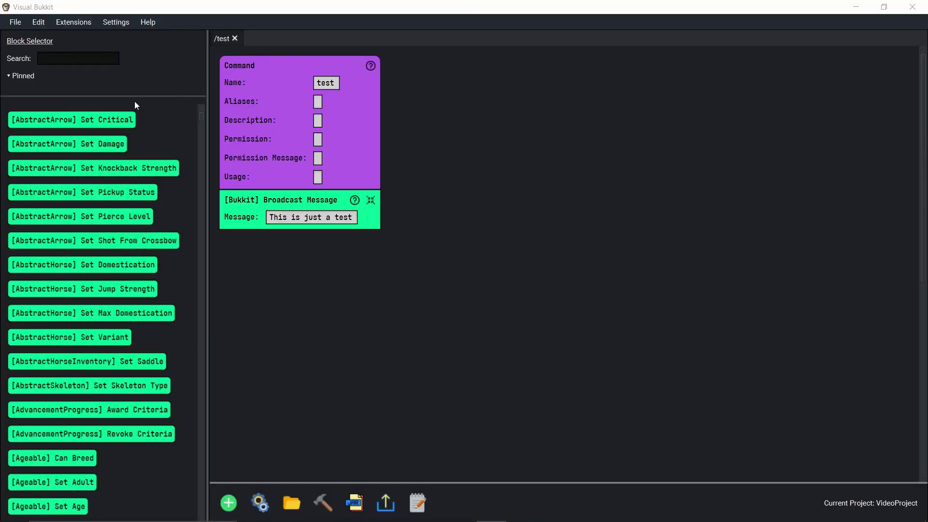
{"action": "left_click", "coordinate": [192, 238]}
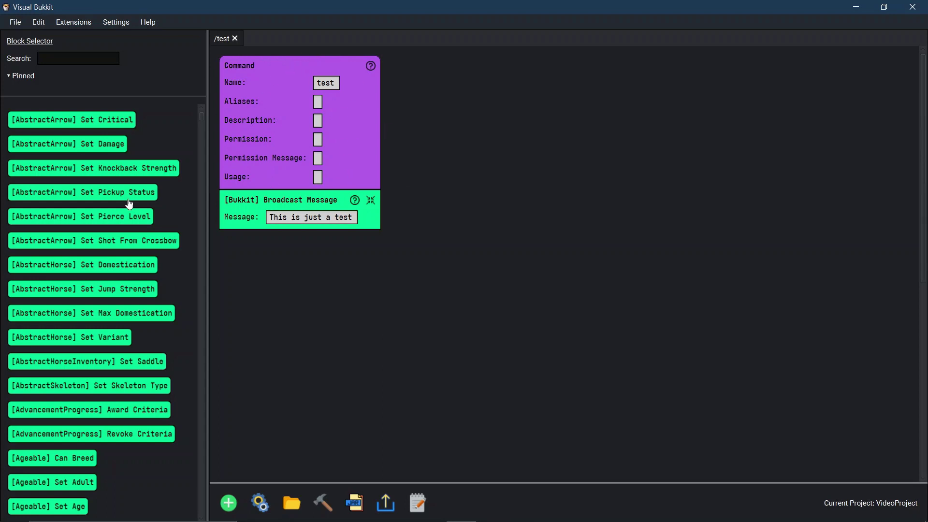
{"action": "scroll", "coordinate": [111, 217], "scroll_direction": "down", "scroll_amount": 2}
{"action": "scroll", "coordinate": [111, 217], "scroll_direction": "down", "scroll_amount": 3}
{"action": "scroll", "coordinate": [111, 215], "scroll_direction": "down", "scroll_amount": 5}
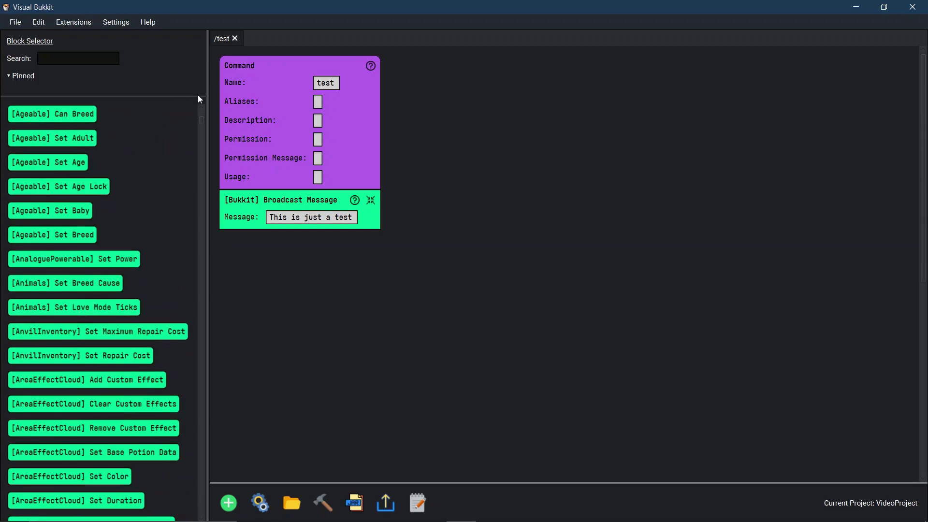
{"action": "scroll", "coordinate": [204, 166], "scroll_direction": "down", "scroll_amount": 5}
{"action": "scroll", "coordinate": [206, 187], "scroll_direction": "down", "scroll_amount": 5}
{"action": "scroll", "coordinate": [206, 188], "scroll_direction": "down", "scroll_amount": 5}
{"action": "mouse_move", "coordinate": [217, 226]}
{"action": "left_mouse_down"}
{"action": "mouse_move", "coordinate": [205, 416]}
{"action": "mouse_move", "coordinate": [204, 104]}
{"action": "left_mouse_up"}
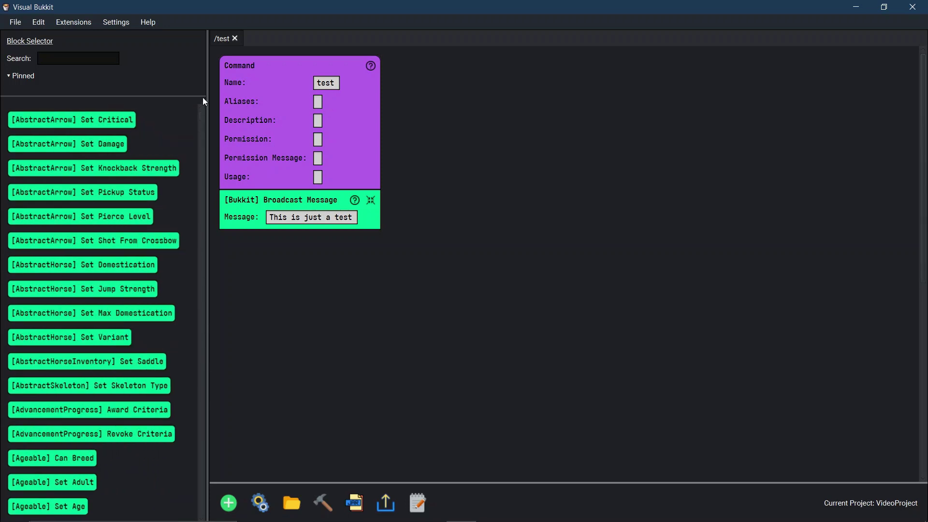
{"action": "left_click", "coordinate": [308, 206]}
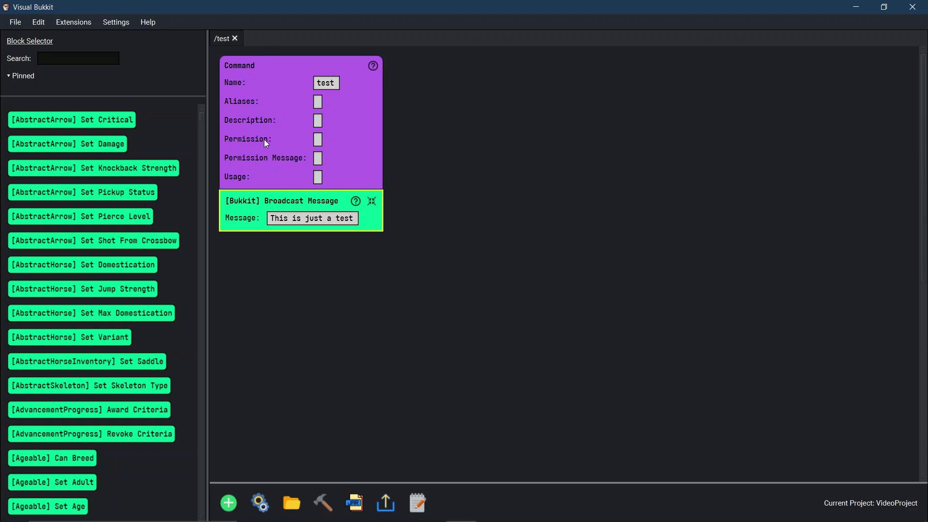
{"action": "left_click", "coordinate": [69, 56]}
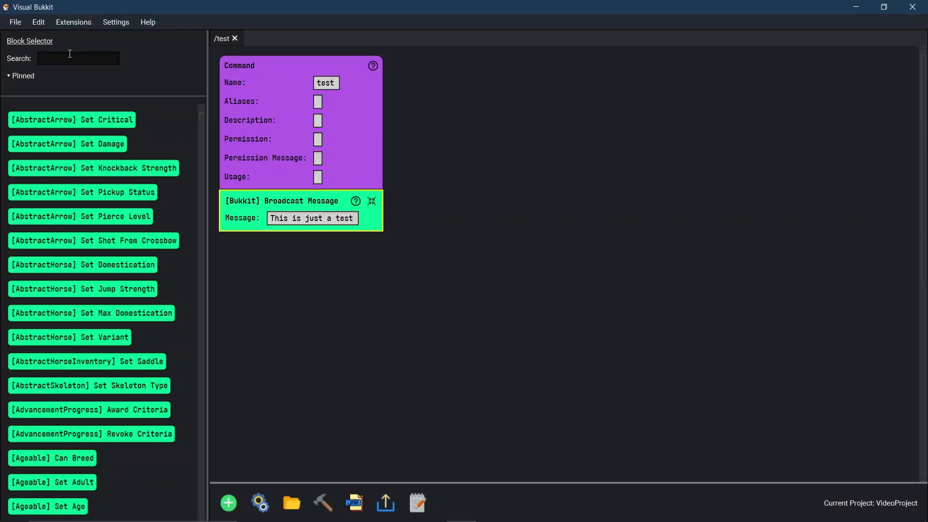
{"action": "type", "text": "s"}
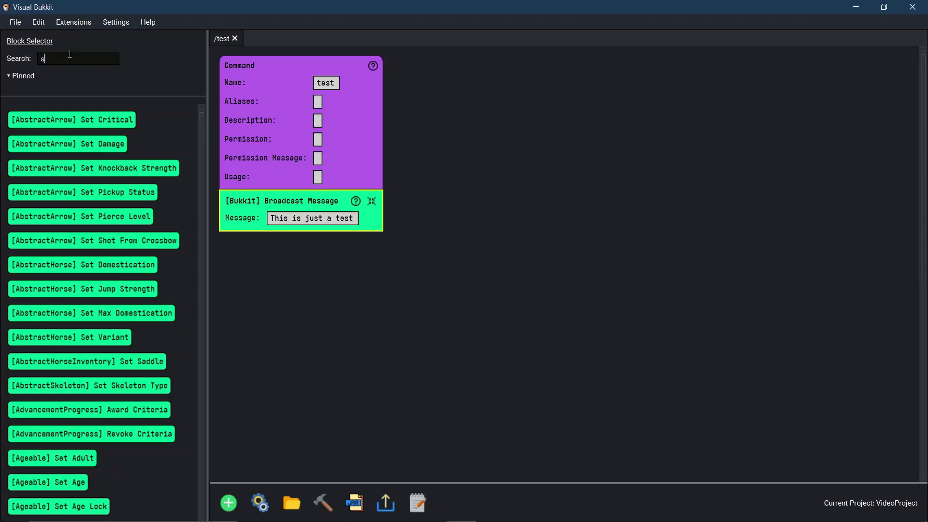
{"action": "type", "text": "et"}
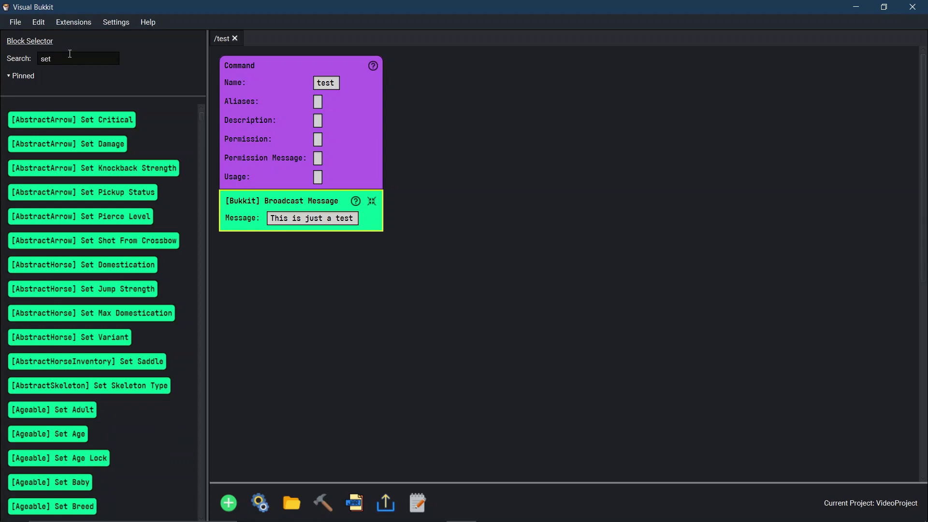
Step: Add a Set Health block under the broadcast with Command Sender as its Damageable target
{"action": "key", "text": "BackSpace"}
{"action": "key", "text": "BackSpace"}
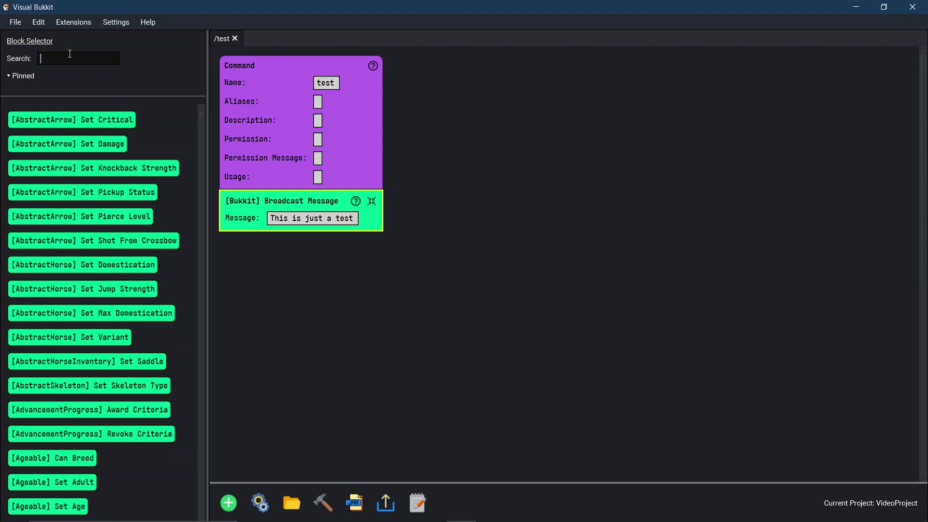
{"action": "key", "text": "BackSpace"}
{"action": "type", "text": "hea"}
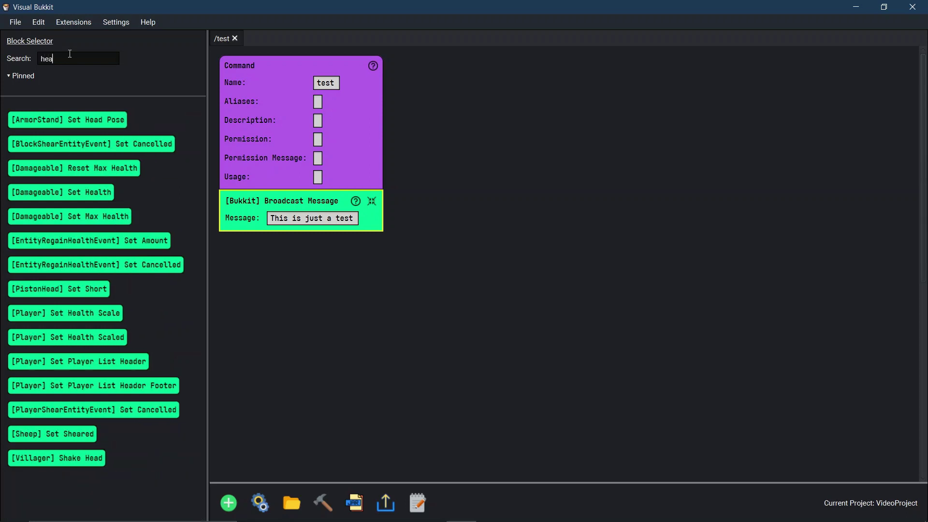
{"action": "type", "text": "lth"}
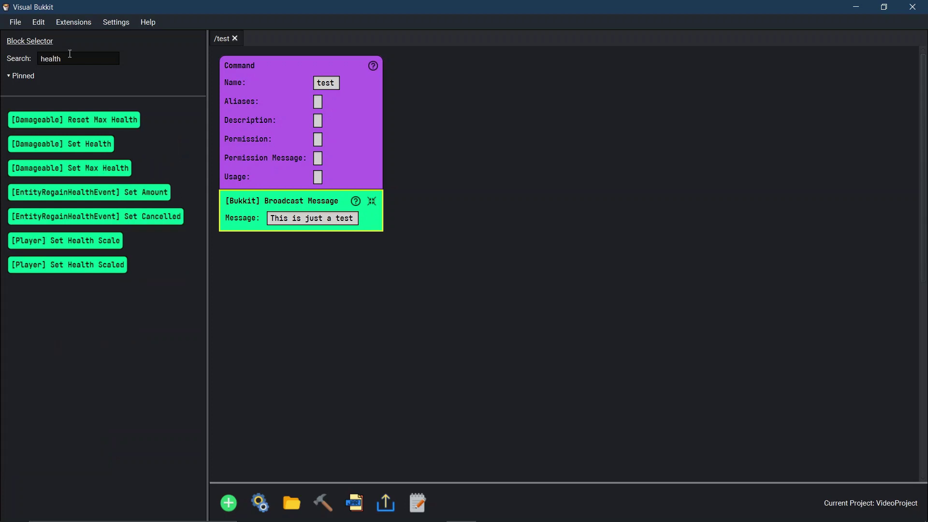
{"action": "left_click_drag", "start_coordinate": [36, 147], "coordinate": [299, 262]}
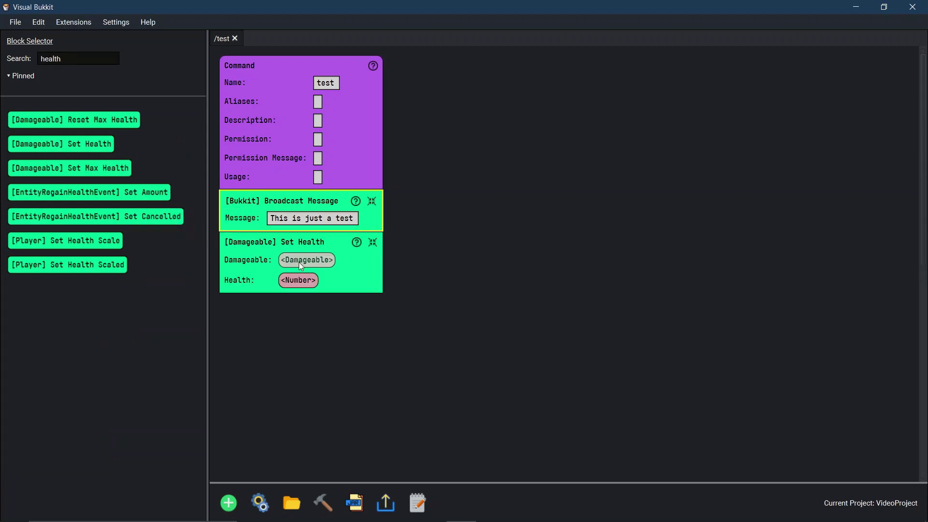
{"action": "left_click", "coordinate": [299, 262]}
{"action": "type", "text": "command s"}
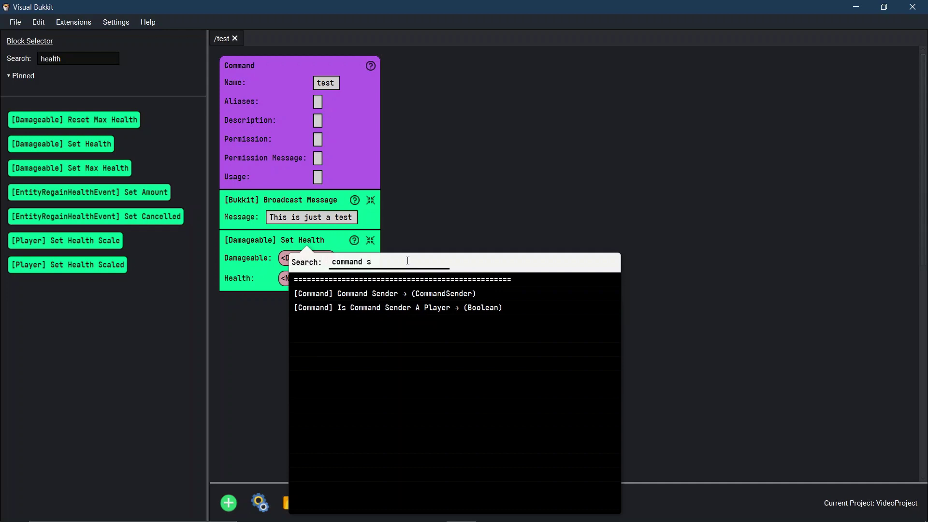
{"action": "left_click", "coordinate": [364, 294]}
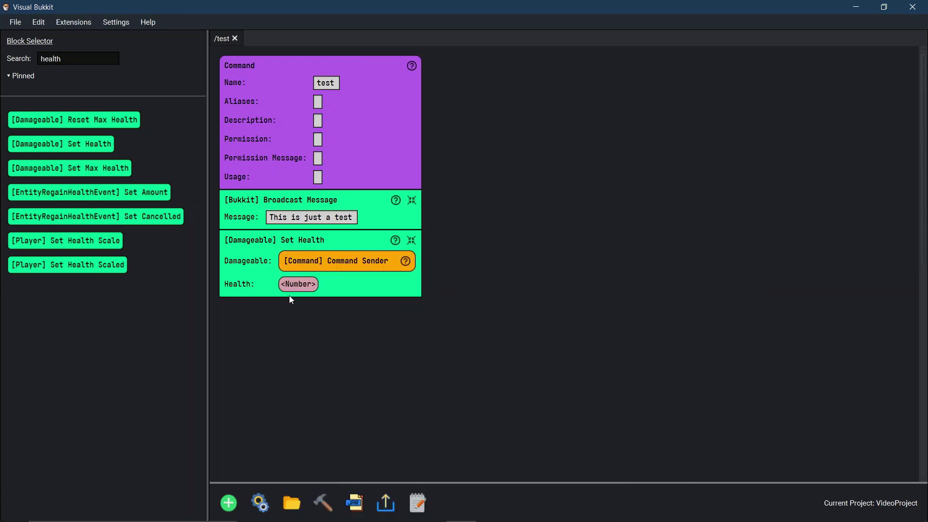
Step: Turn the Set Health value into a number field for health 5
{"action": "left_click", "coordinate": [297, 285]}
{"action": "left_click", "coordinate": [315, 304]}
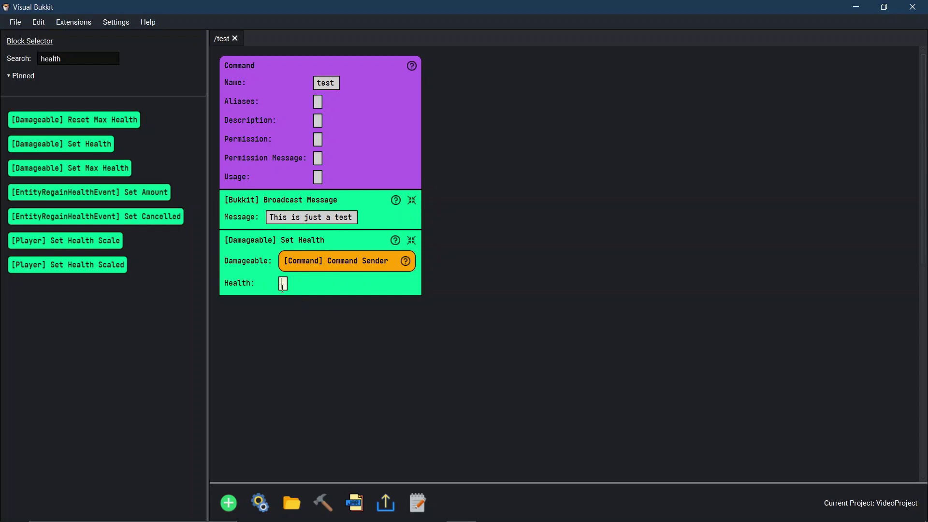
{"action": "type", "text": "5"}
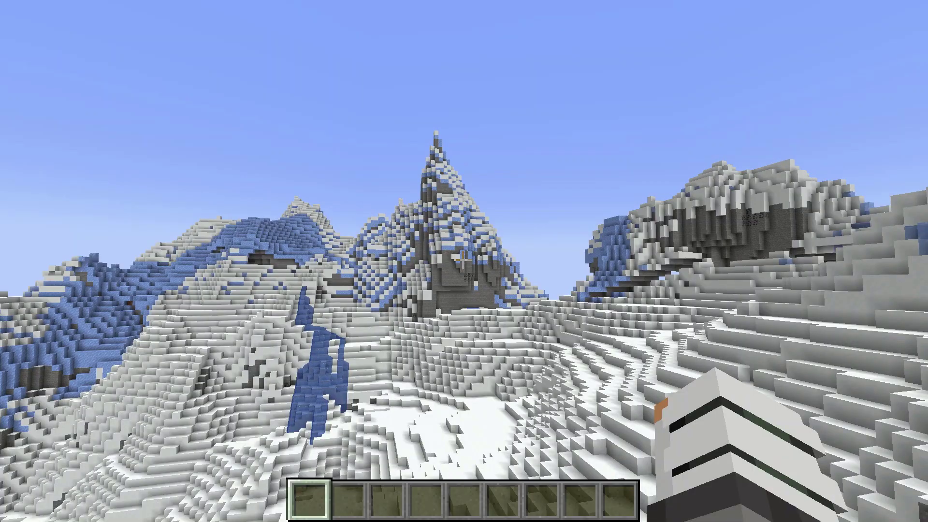
Step: Reload the plugin in Minecraft by resending /reload confirm from chat history
{"action": "key", "text": "t"}
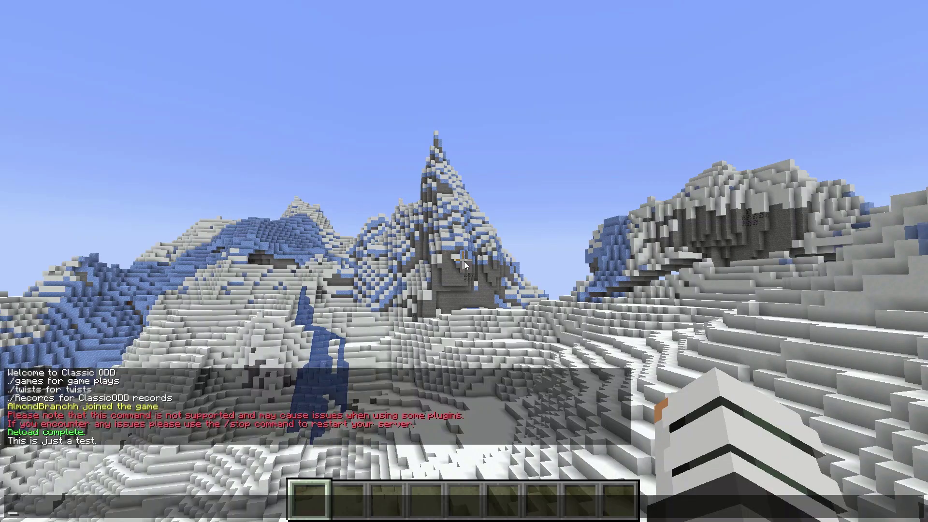
{"action": "type", "text": "/test"}
{"action": "key", "text": "Up"}
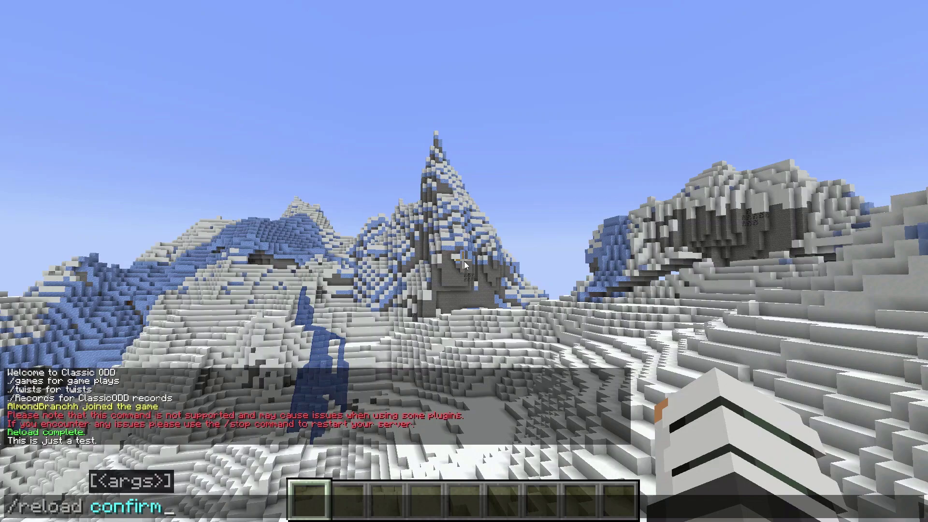
{"action": "key", "text": "Return"}
{"action": "key", "text": "w"}
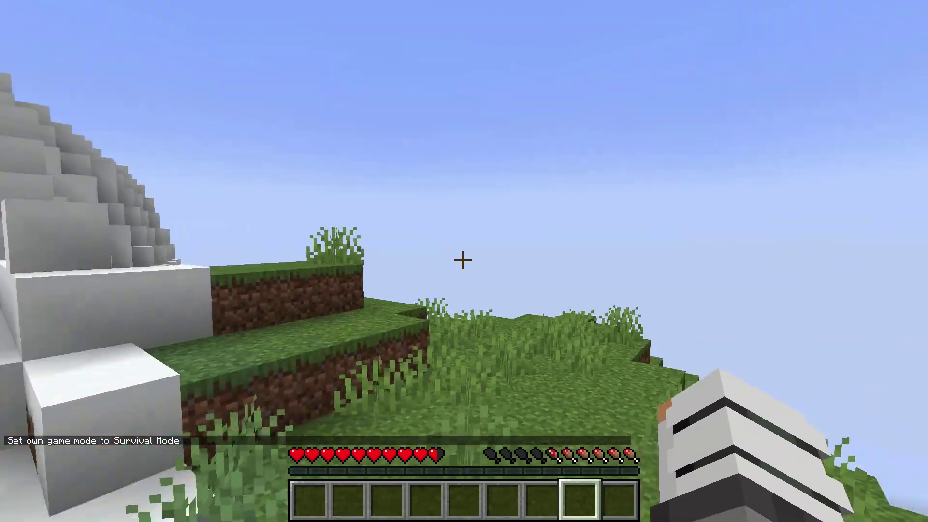
{"action": "type", "text": "t"}
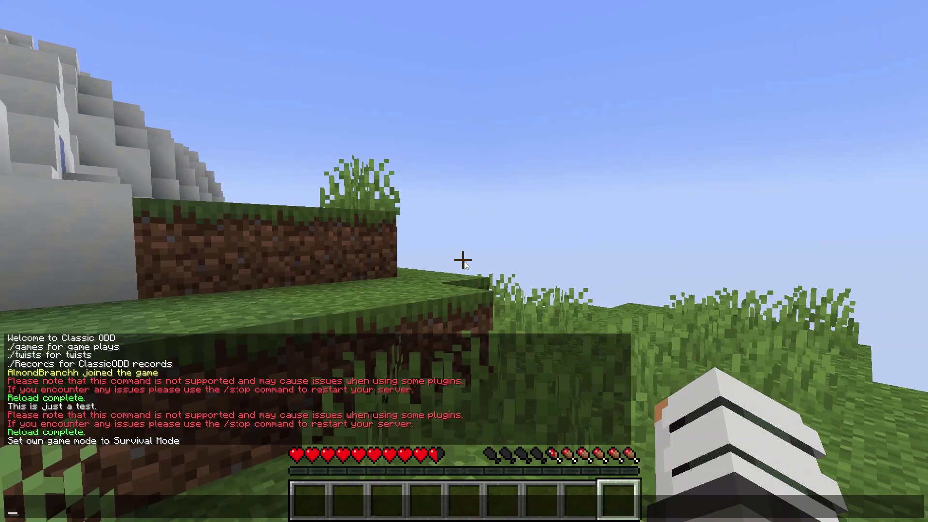
{"action": "type", "text": "/test"}
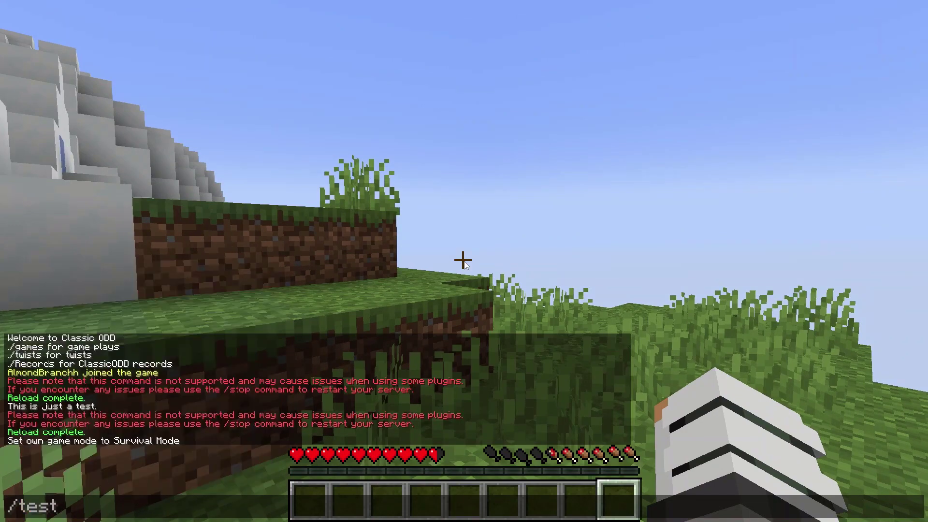
Step: Run /test and walk around, checking the health bar drops to 5
{"action": "key", "text": "Return"}
{"action": "key", "text": "w"}
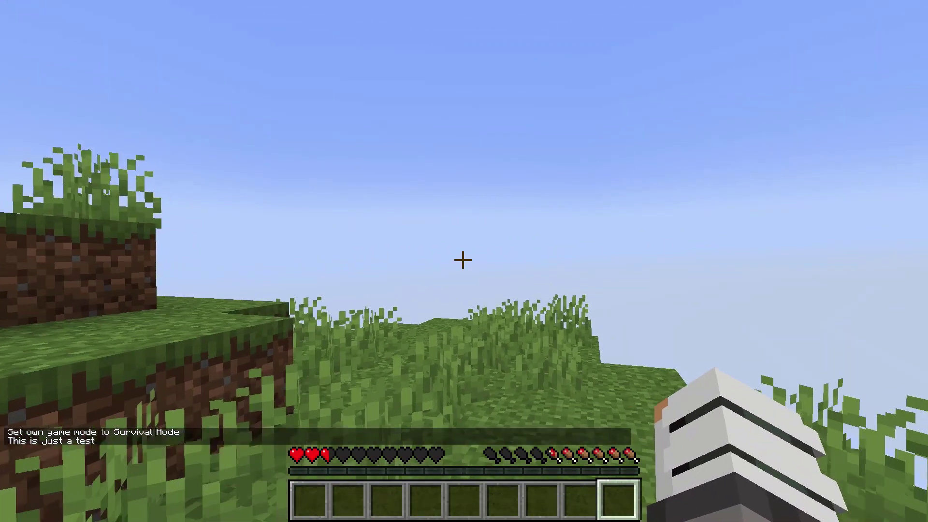
{"action": "key", "text": "w"}
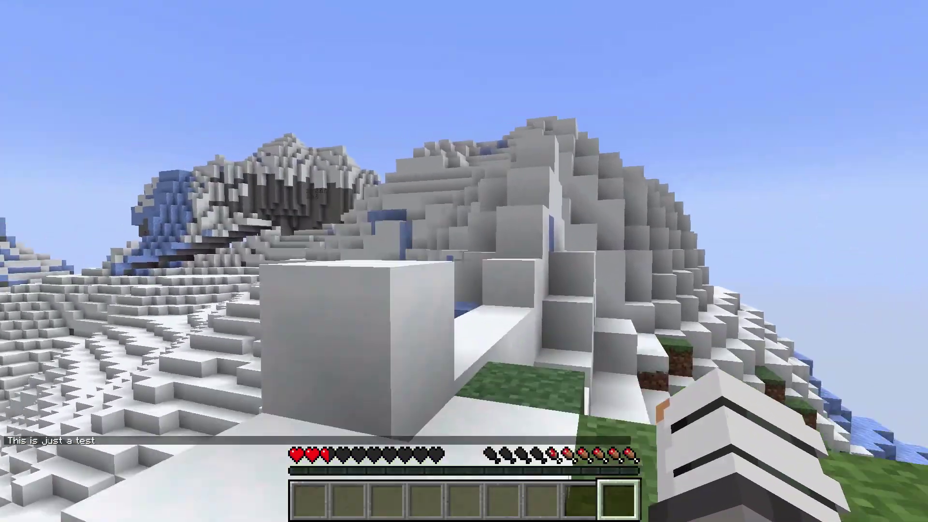
{"action": "key", "text": "w"}
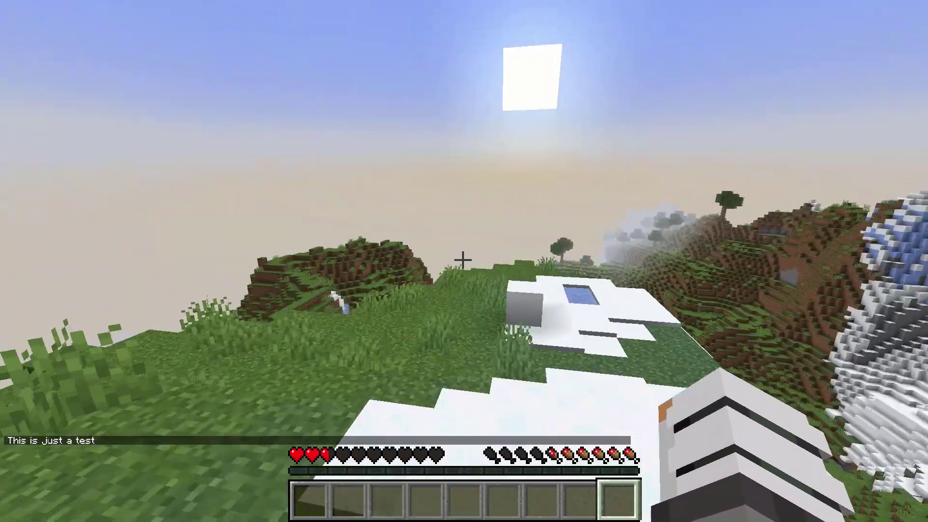
{"action": "key", "text": "w"}
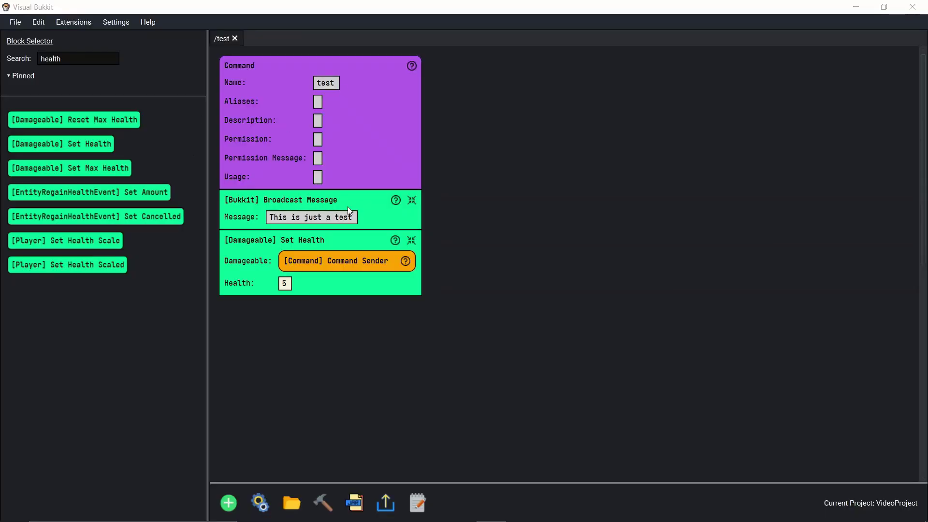
Step: Delete the Broadcast Message and Set Health blocks and erase the 'test' command name
{"action": "left_click", "coordinate": [374, 223]}
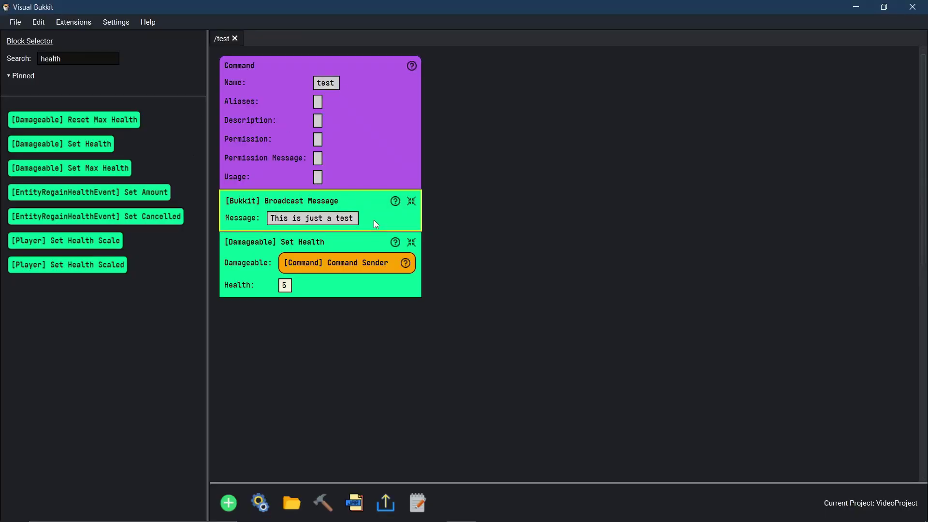
{"action": "key", "text": "Delete"}
{"action": "left_click", "coordinate": [318, 219]}
{"action": "key", "text": "Delete"}
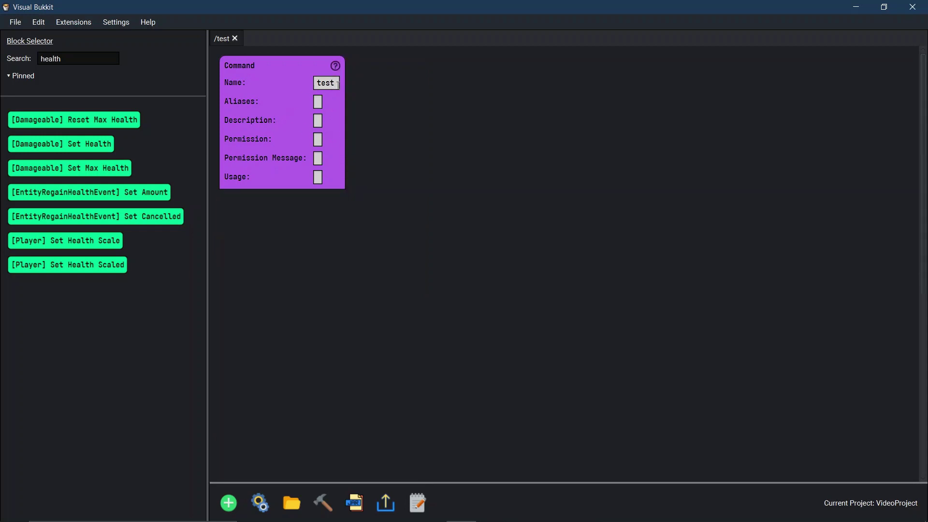
{"action": "key", "text": "BackSpace"}
{"action": "key", "text": "BackSpace"}
{"action": "key", "text": "BackSpace"}
{"action": "key", "text": "BackSpace"}
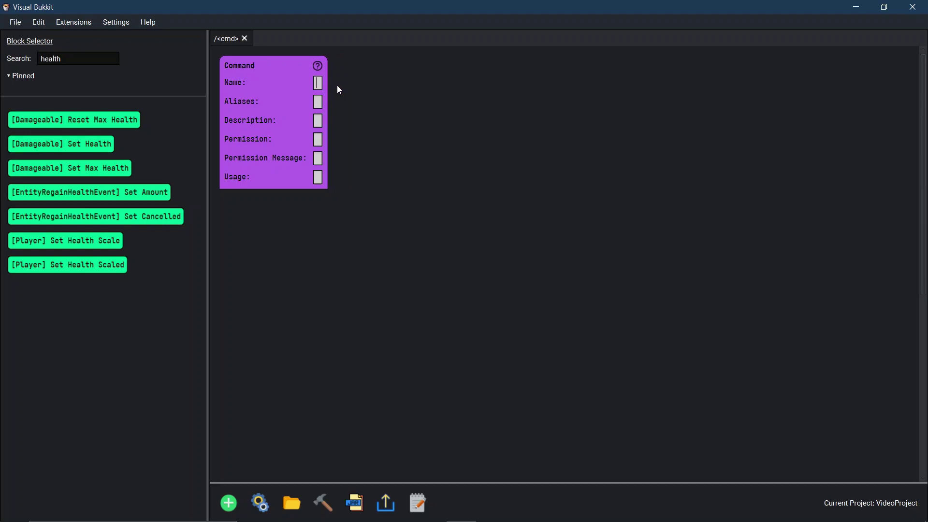
{"action": "type", "text": "Heal"}
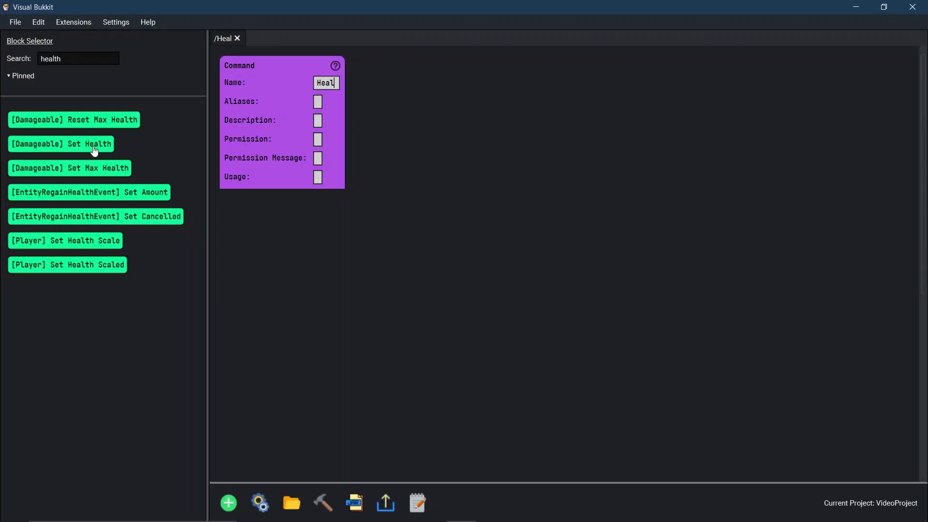
Step: Add a Set Health block to Heal targeting Command Sender, with a number Health value
{"action": "mouse_move", "coordinate": [70, 144]}
{"action": "left_mouse_down"}
{"action": "mouse_move", "coordinate": [229, 216]}
{"action": "mouse_move", "coordinate": [260, 199]}
{"action": "left_mouse_up"}
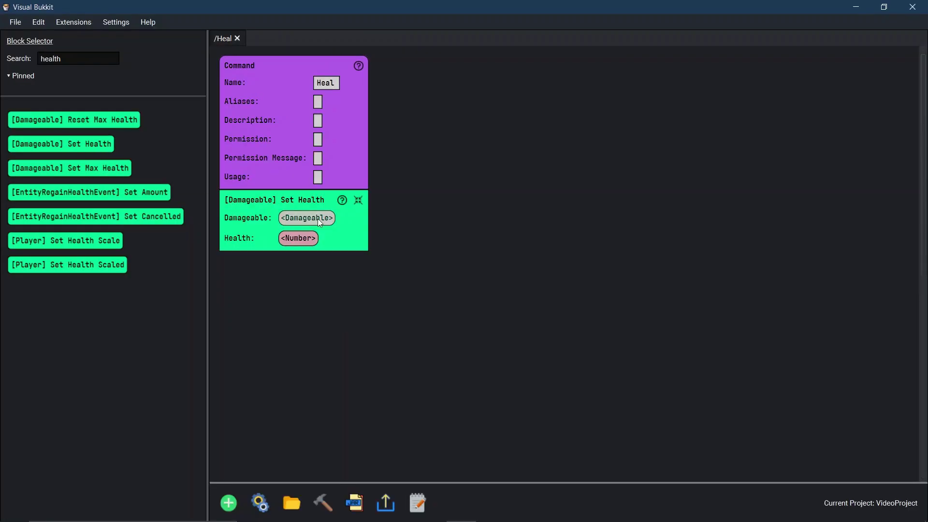
{"action": "left_click", "coordinate": [319, 218]}
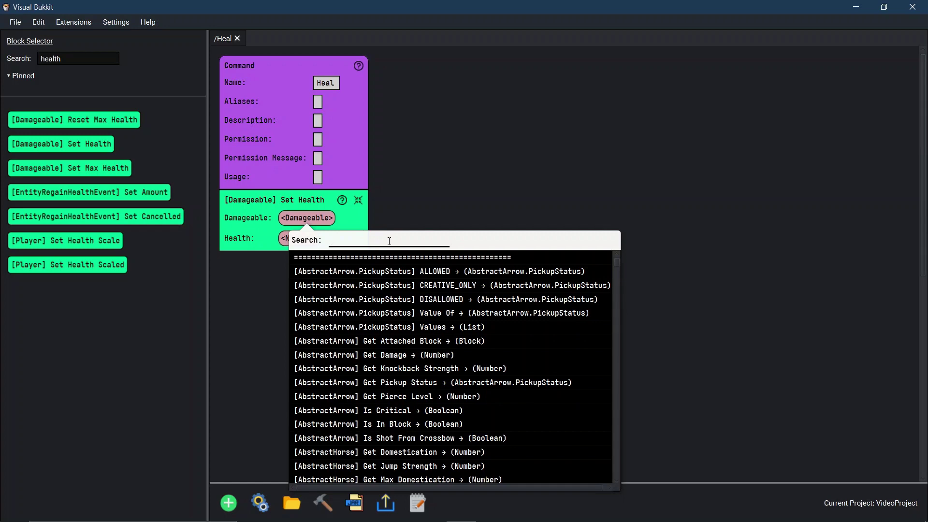
{"action": "type", "text": "comma"}
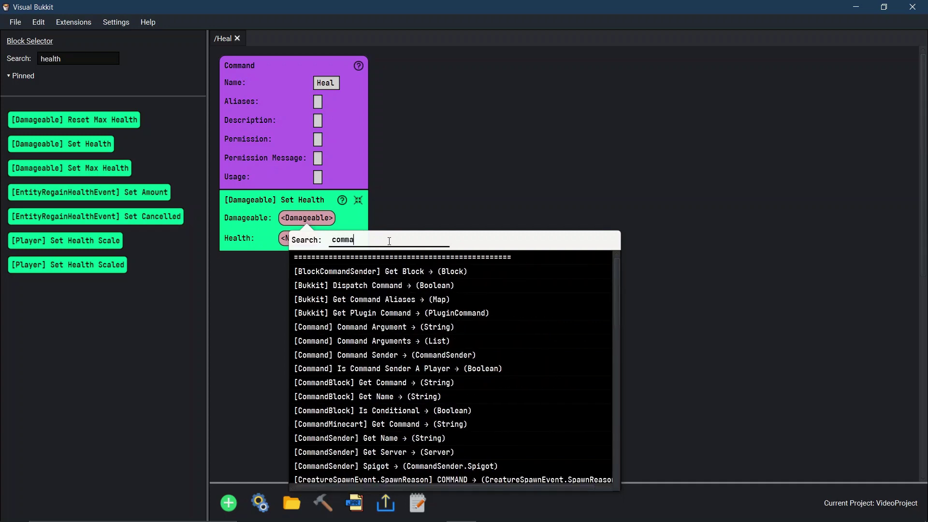
{"action": "type", "text": "nd"}
{"action": "left_click", "coordinate": [385, 354]}
{"action": "left_click", "coordinate": [312, 245]}
{"action": "left_click", "coordinate": [339, 266]}
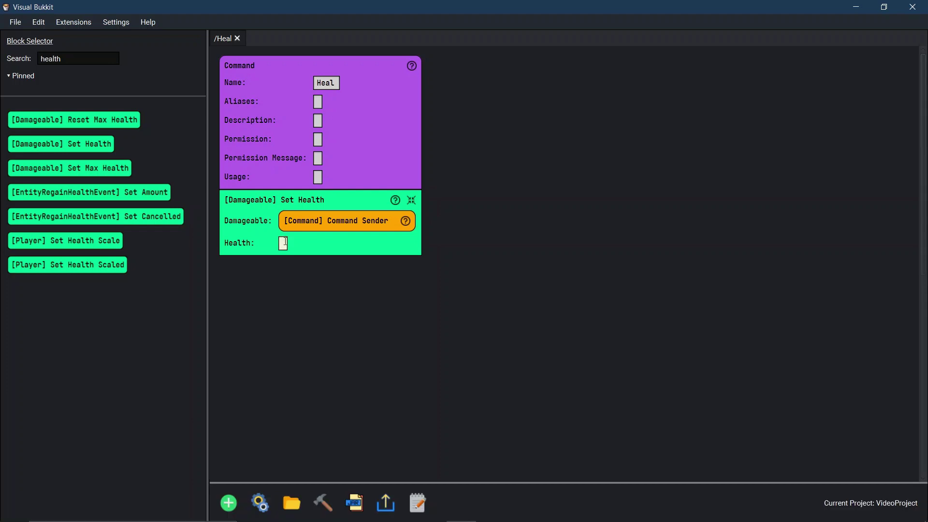
{"action": "type", "text": "20"}
{"action": "type", "text": "op"}
{"action": "type", "text": "This is "}
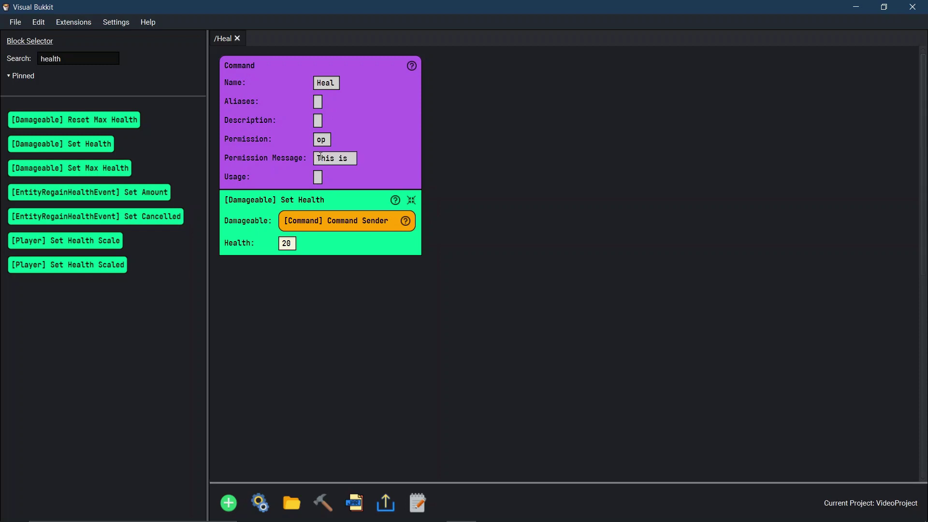
{"action": "type", "text": "for operatio"}
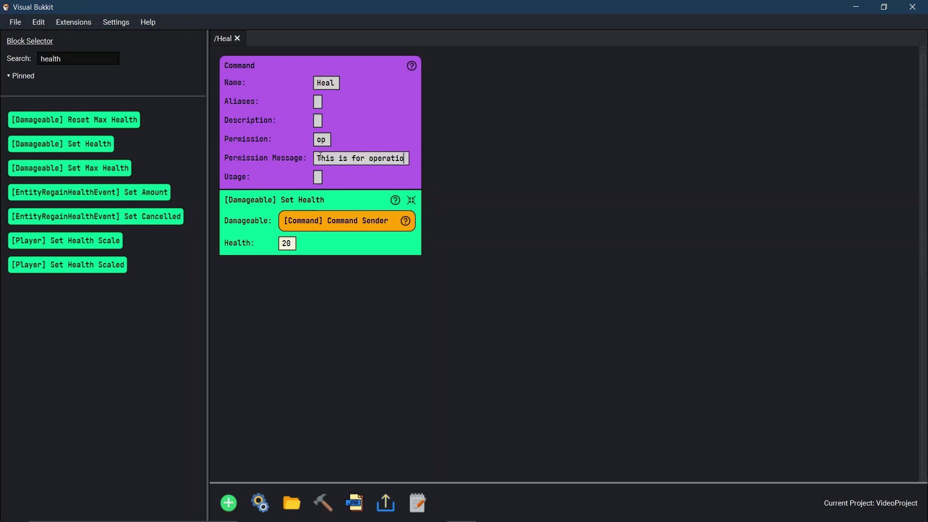
Step: Clear the Permission Message text and build the plugin with health set to 20
{"action": "key", "text": "BackSpace"}
{"action": "key", "text": "BackSpace"}
{"action": "type", "text": "ors o"}
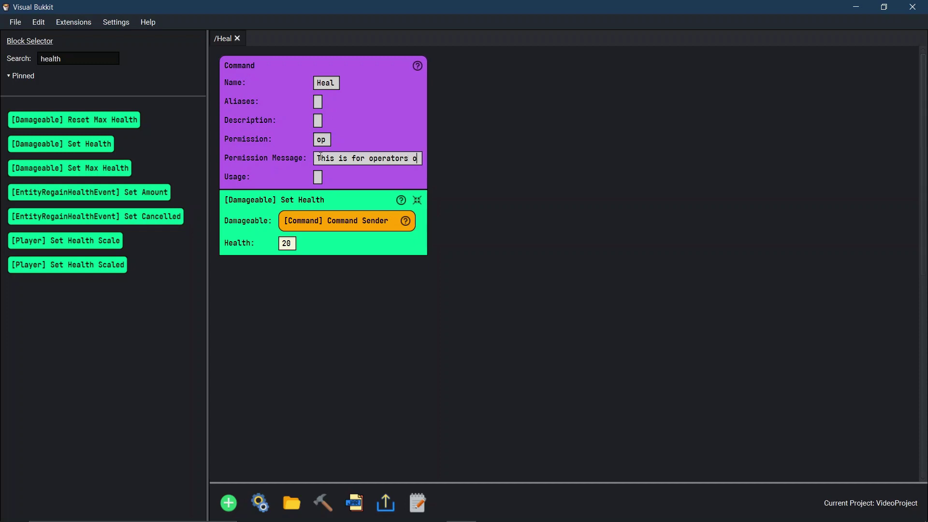
{"action": "type", "text": "nly."}
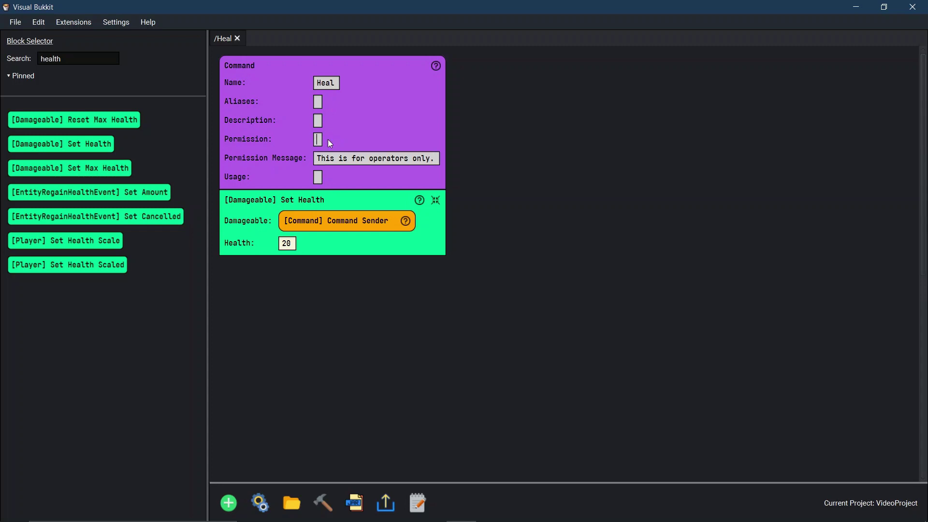
{"action": "type", "text": "OP"}
{"action": "left_click", "coordinate": [436, 158]}
{"action": "type", "text": ".."}
{"action": "mouse_move", "coordinate": [447, 159]}
{"action": "left_mouse_down"}
{"action": "mouse_move", "coordinate": [317, 158]}
{"action": "mouse_move", "coordinate": [307, 143]}
{"action": "left_mouse_up"}
{"action": "key", "text": "BackSpace"}
{"action": "key", "text": "BackSpace"}
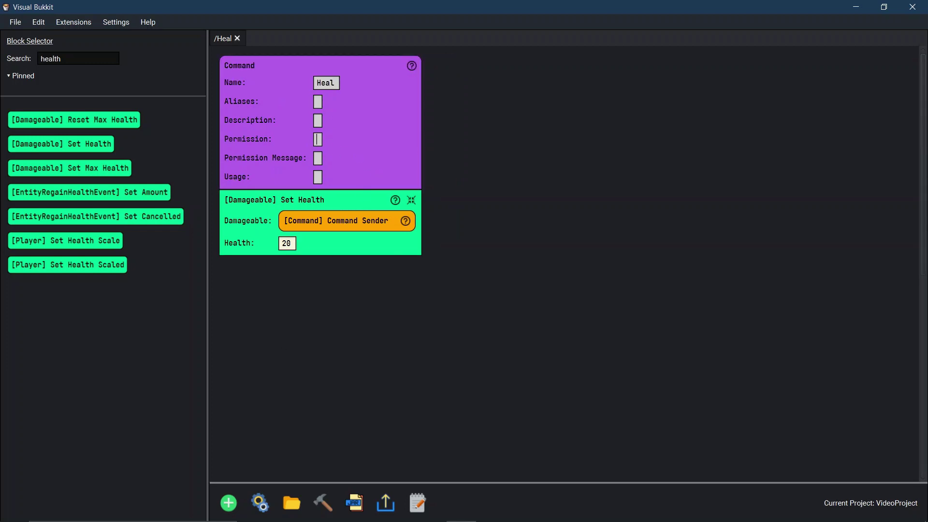
{"action": "left_click", "coordinate": [324, 500]}
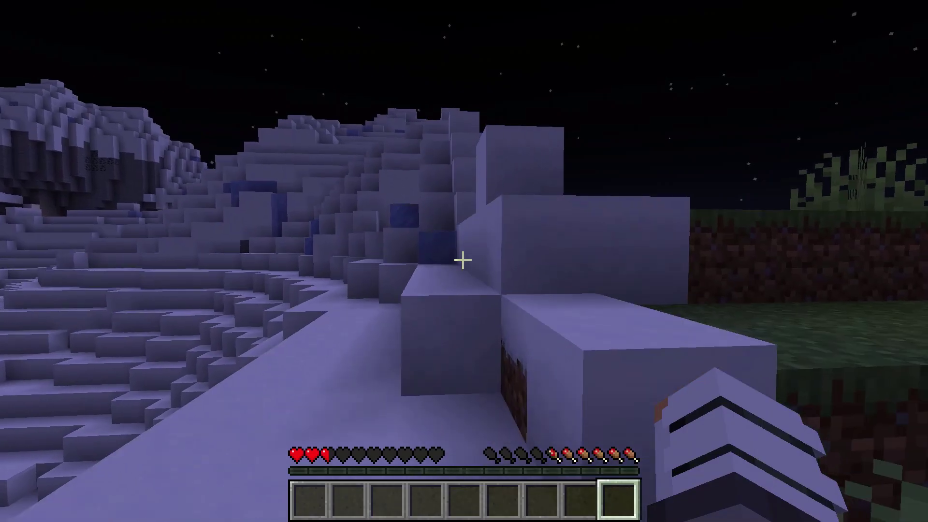
{"action": "type", "text": "t"}
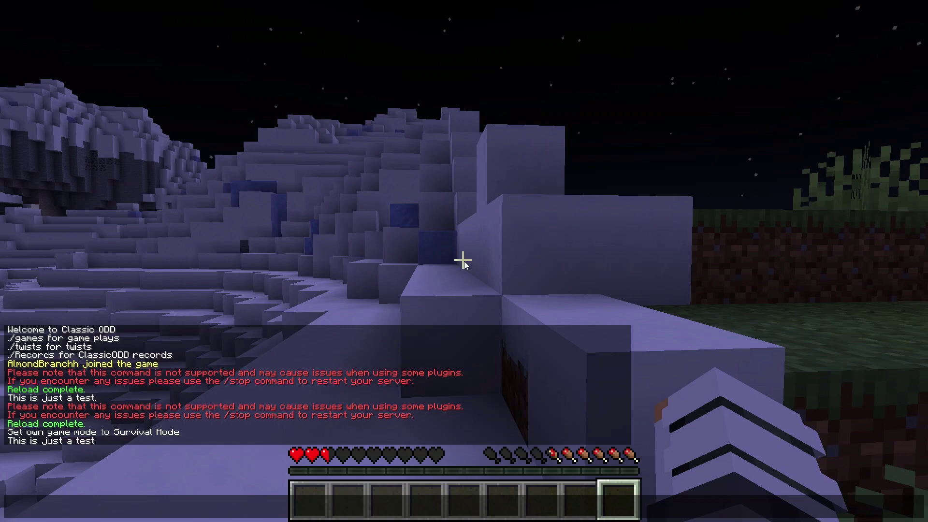
{"action": "type", "text": "/"}
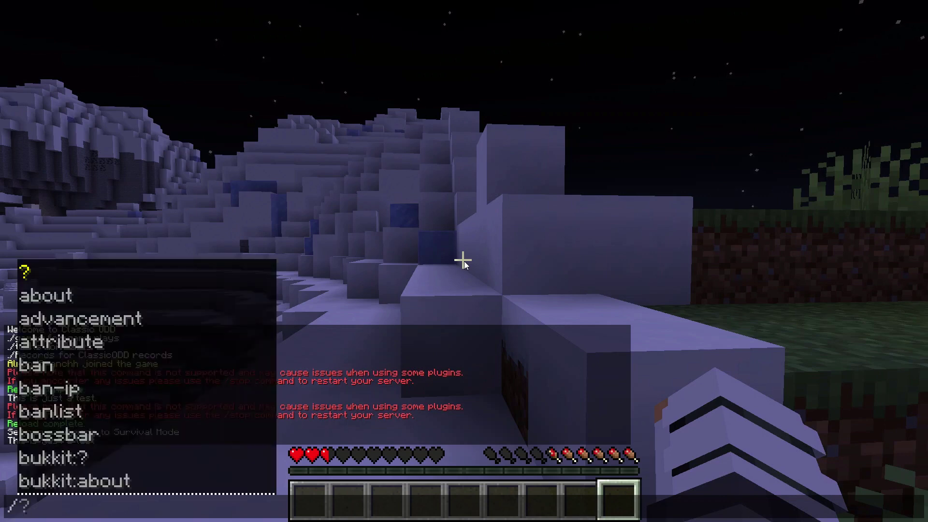
Step: Reload the server with the recalled /reload confirm, then run /heal to restore full hearts
{"action": "key", "text": "BackSpace"}
{"action": "key", "text": "Up"}
{"action": "key", "text": "Up"}
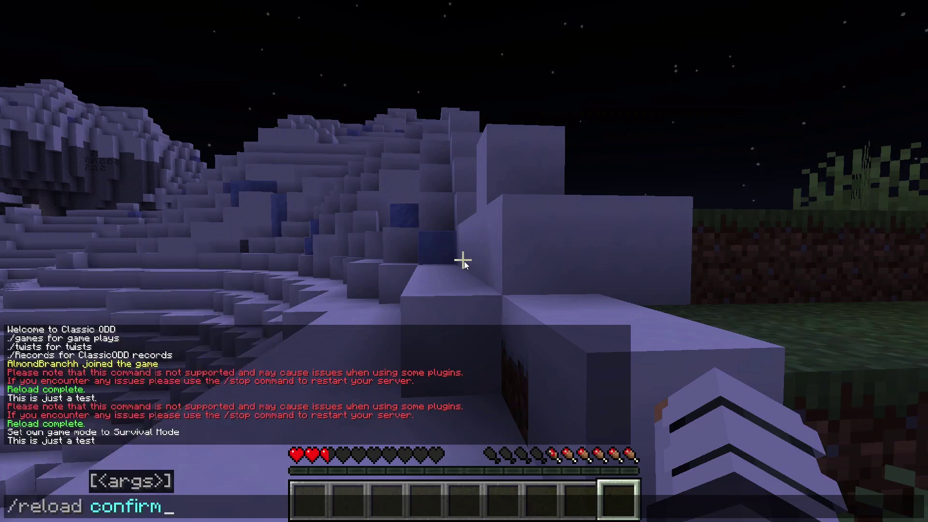
{"action": "key", "text": "Return"}
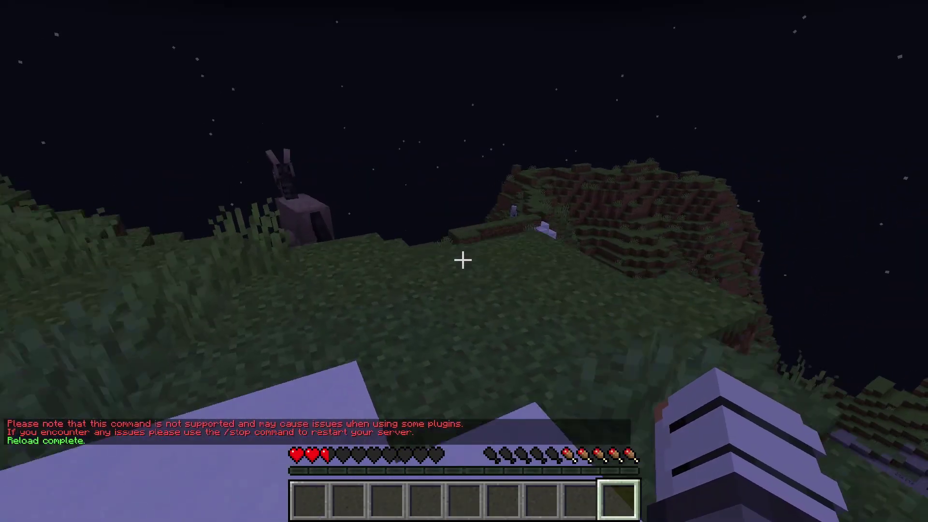
{"action": "type", "text": "/heal"}
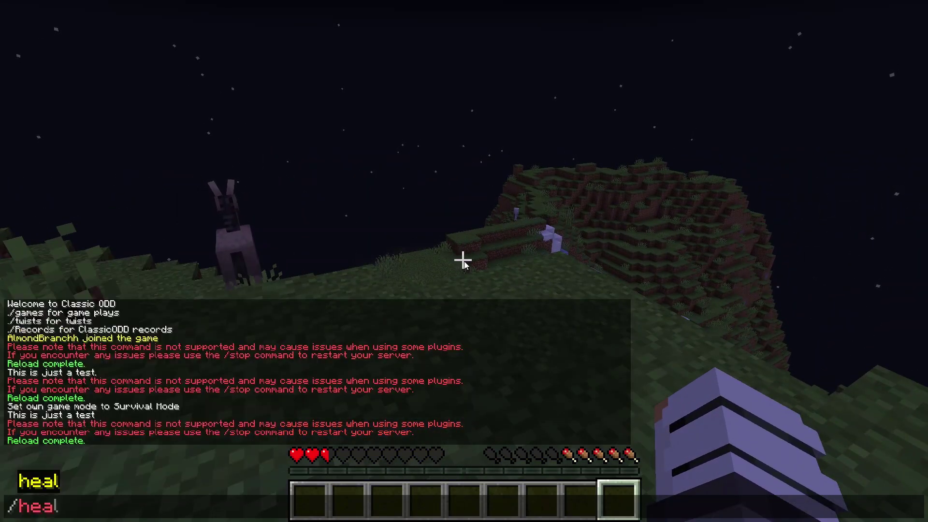
{"action": "key", "text": "Return"}
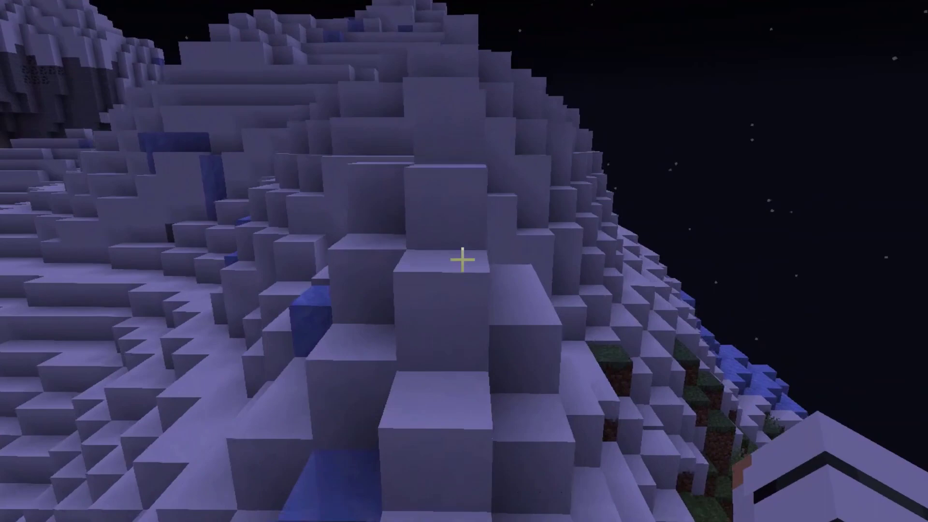
Step: Walk down the snowy slope, run /heal, and climb over the ridge
{"action": "key", "text": "w"}
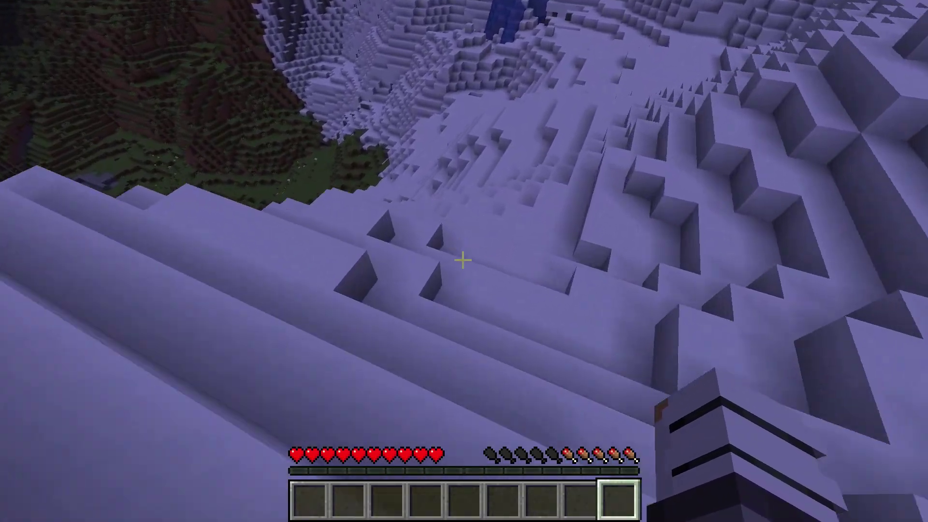
{"action": "type", "text": "t"}
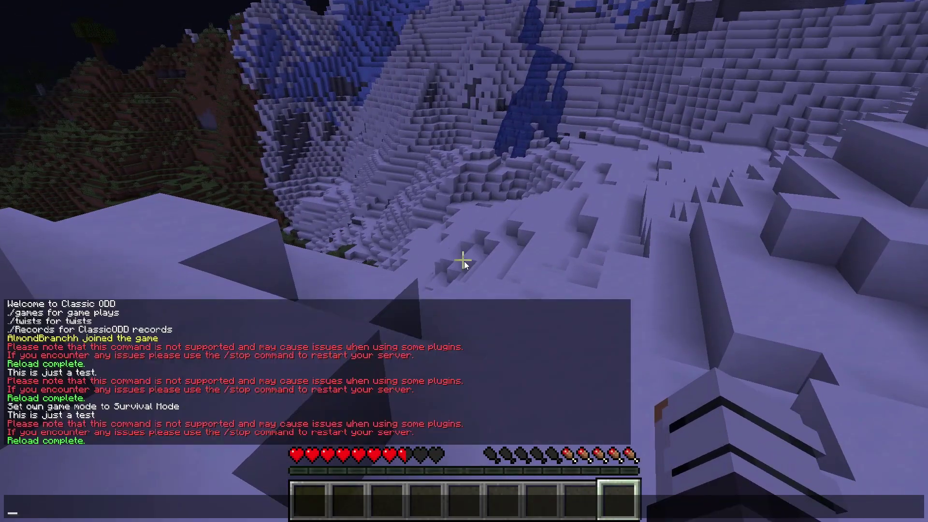
{"action": "type", "text": "/heal"}
{"action": "key", "text": "Return"}
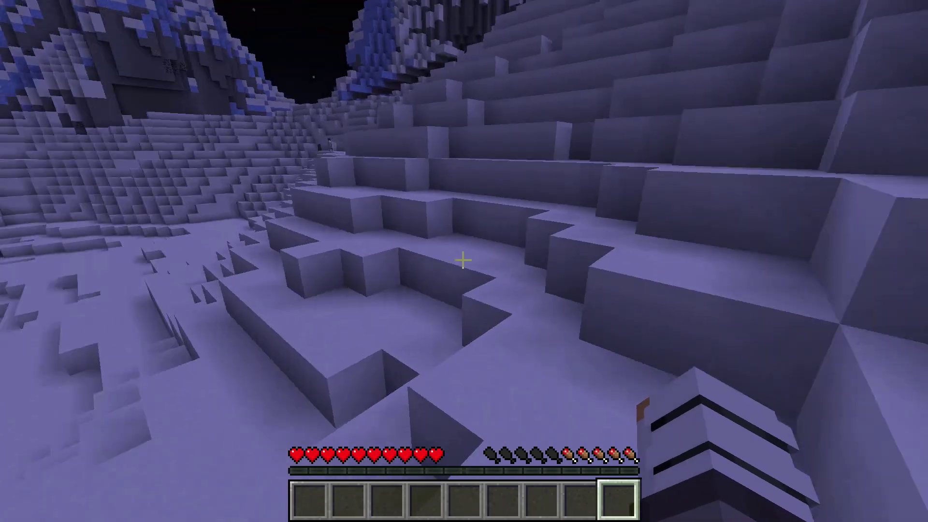
{"action": "key", "text": "w"}
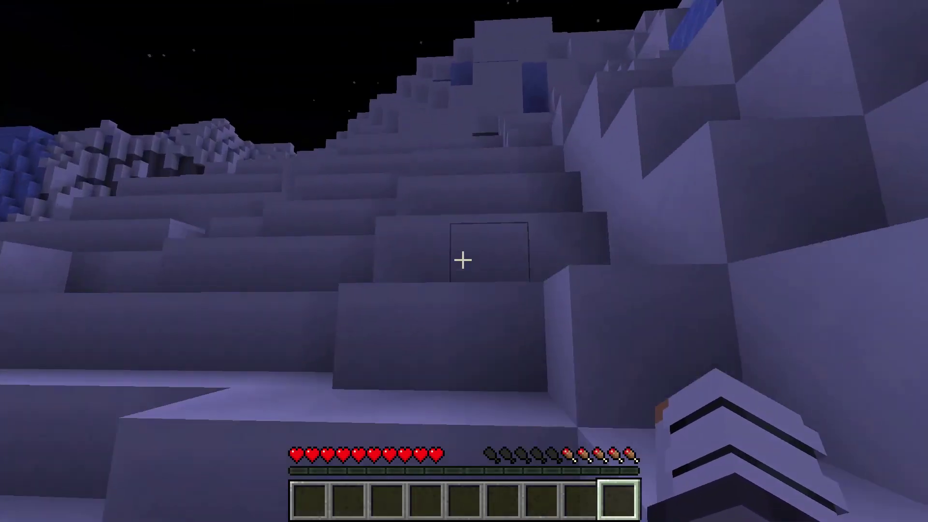
{"action": "key", "text": "w"}
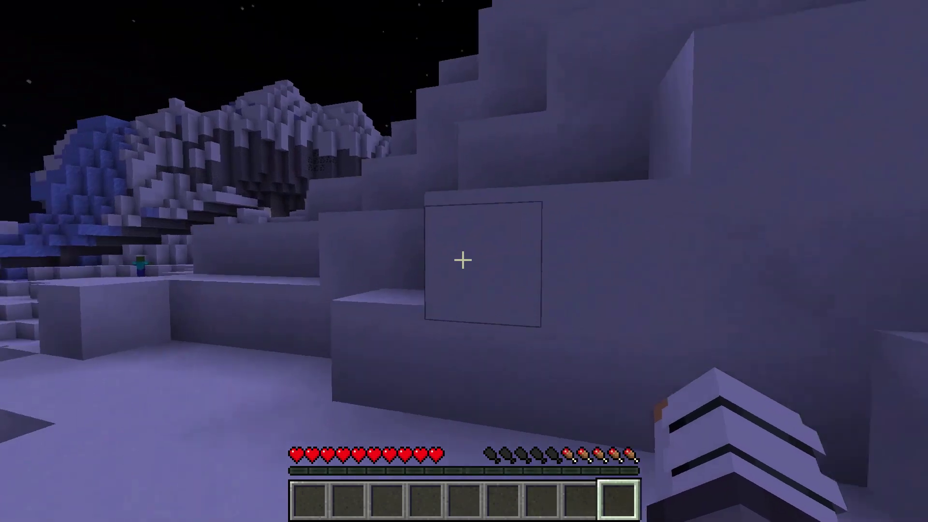
{"action": "key", "text": "w"}
{"action": "key", "text": "space"}
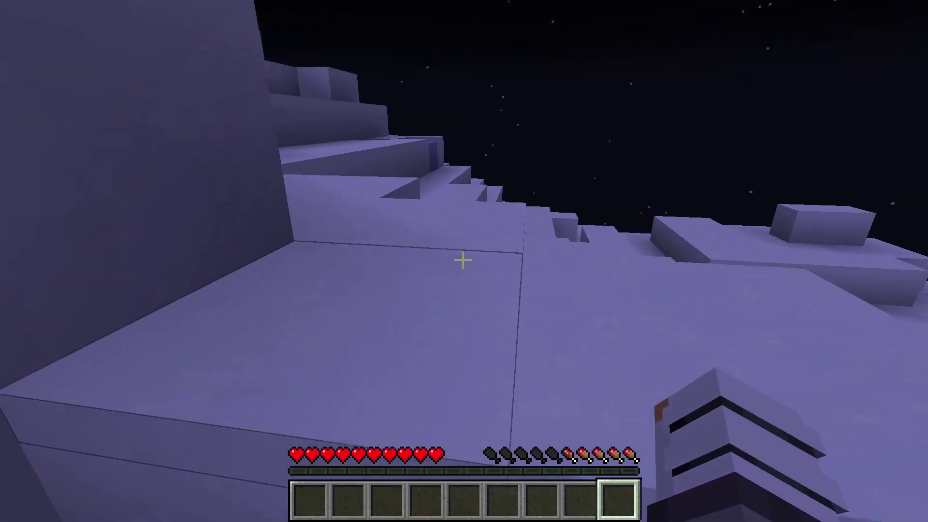
{"action": "key", "text": "w"}
{"action": "key", "text": "w"}
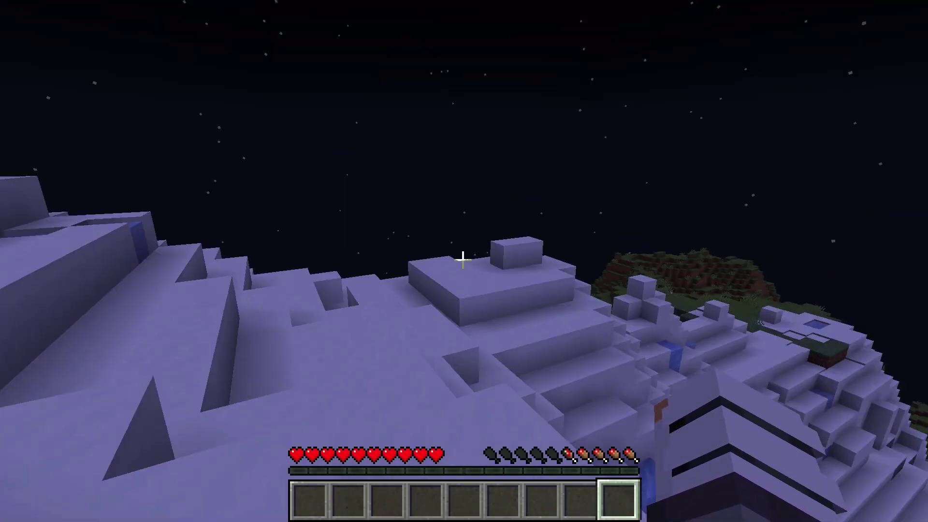
Step: In third-person view, walk across the snow, run /heal again, and descend into the icy gap
{"action": "key", "text": "F5"}
{"action": "key", "text": "F5"}
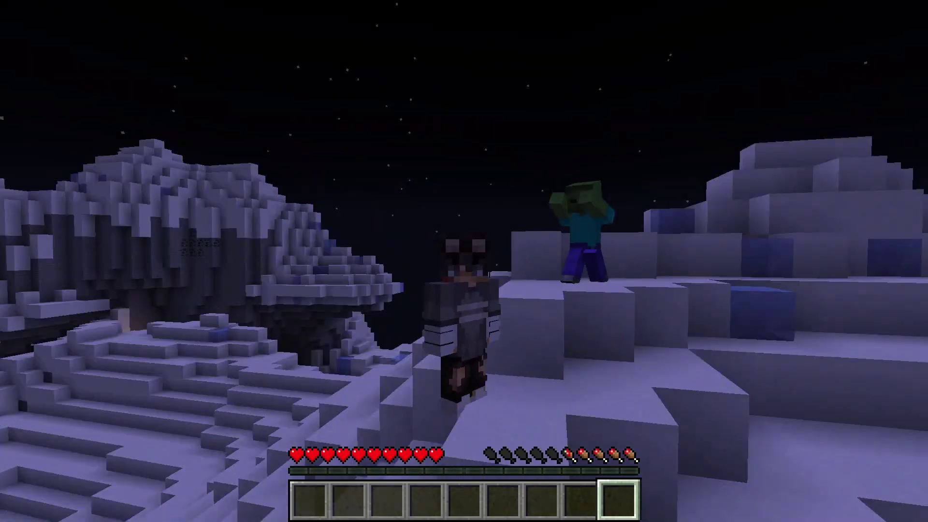
{"action": "key", "text": "w"}
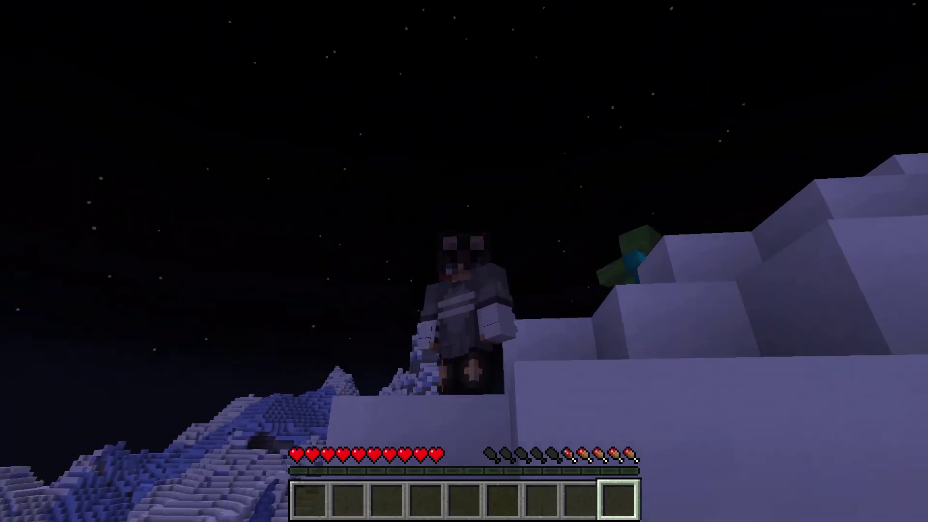
{"action": "key", "text": "w"}
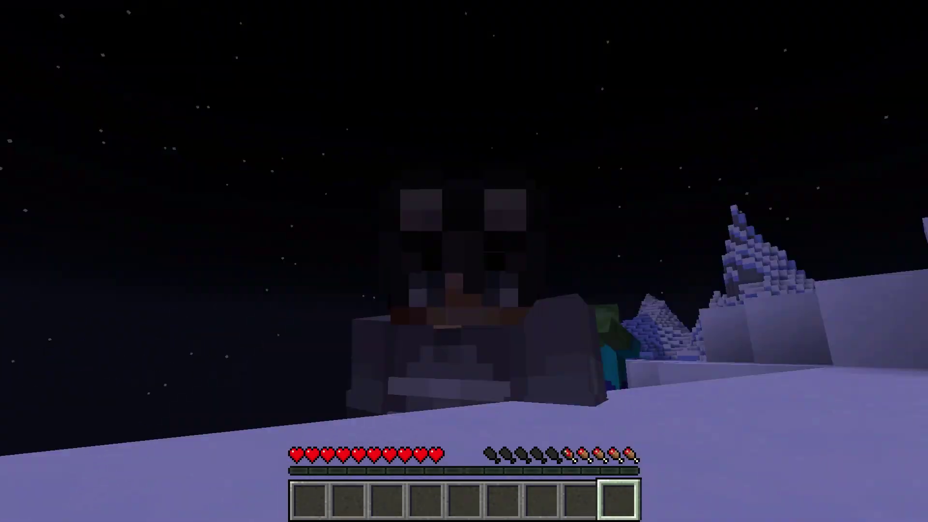
{"action": "key", "text": "w"}
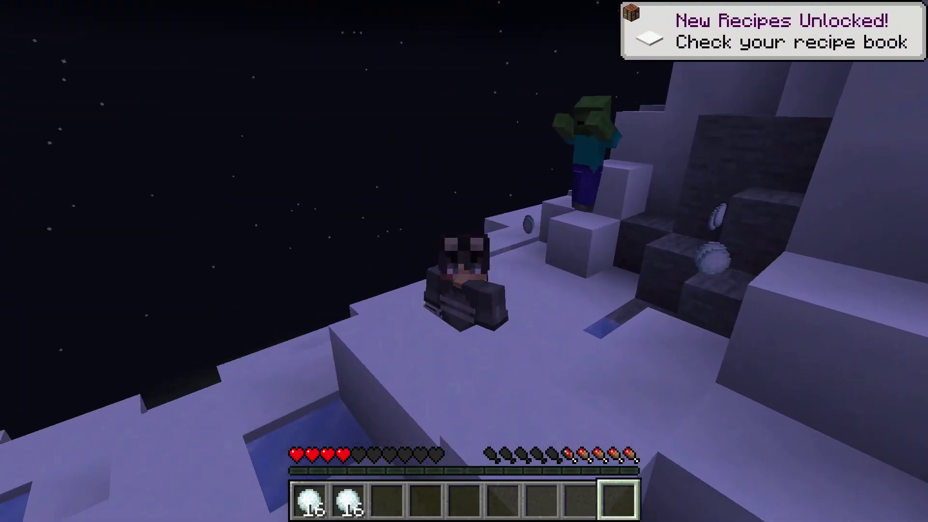
{"action": "type", "text": "/heal"}
{"action": "key", "text": "Return"}
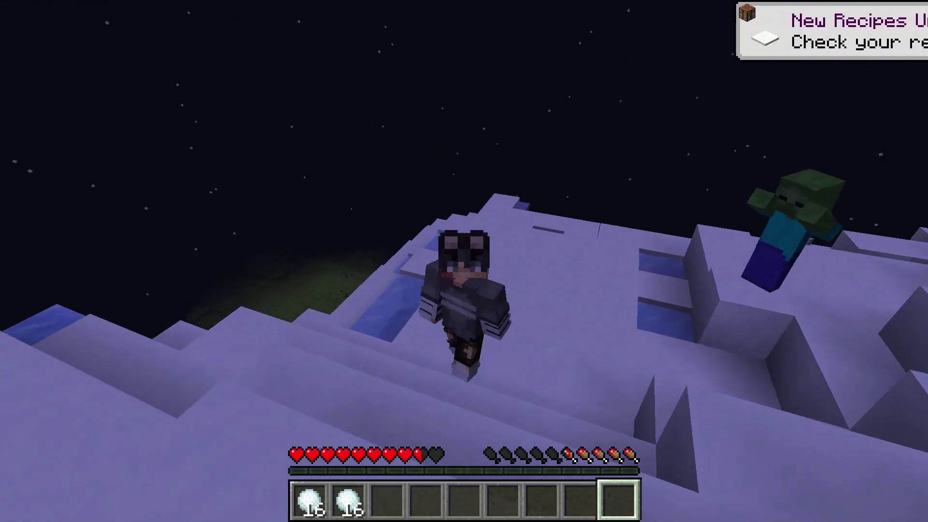
{"action": "key", "text": "w"}
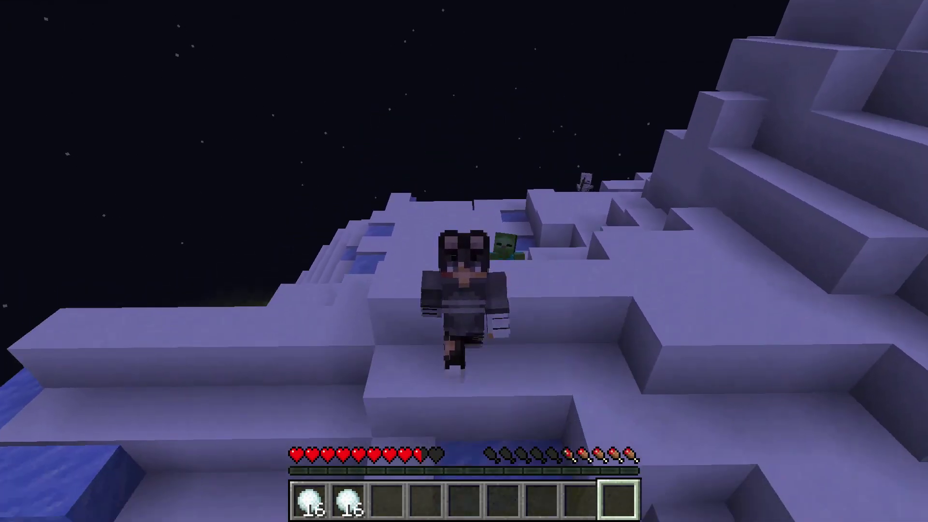
{"action": "key", "text": "w"}
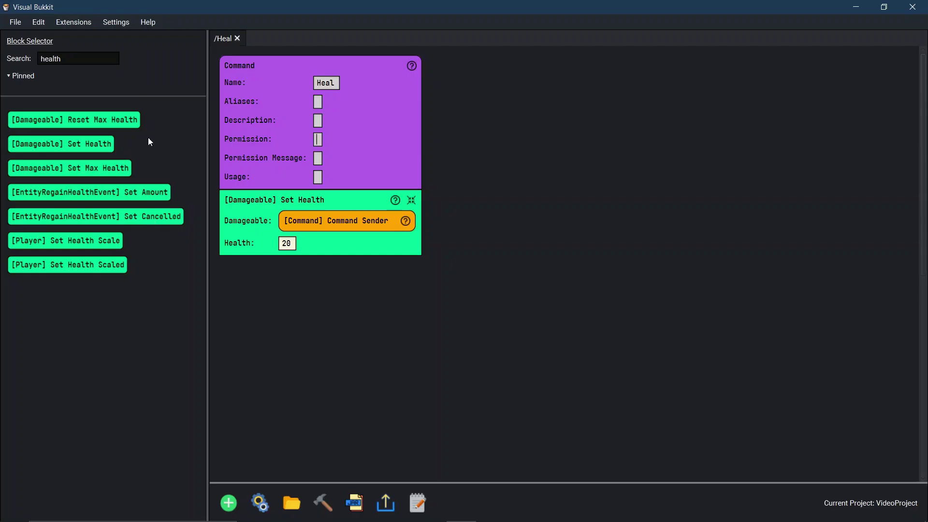
Step: Add a Command component through Add Plugin Component and name it 'iwantitems'
{"action": "right_click", "coordinate": [268, 94]}
{"action": "left_click", "coordinate": [279, 115]}
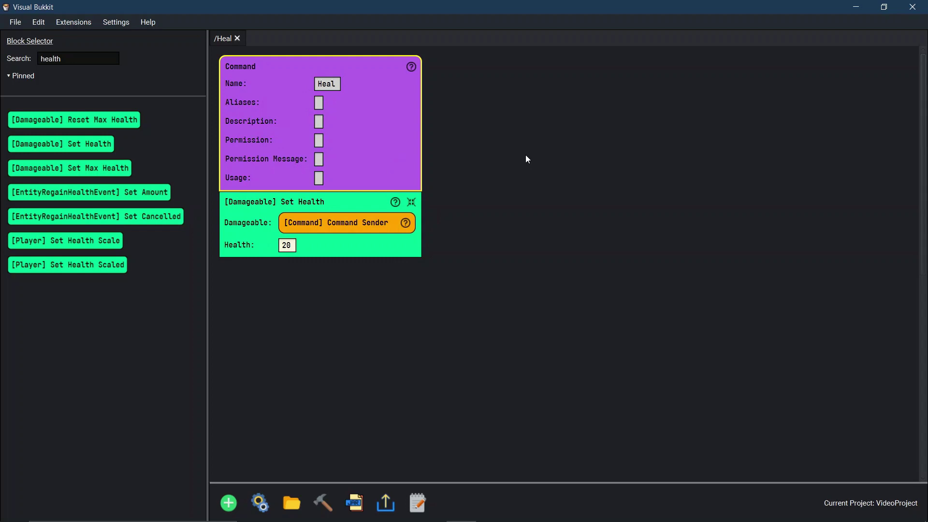
{"action": "left_click", "coordinate": [228, 502]}
{"action": "left_click", "coordinate": [475, 178]}
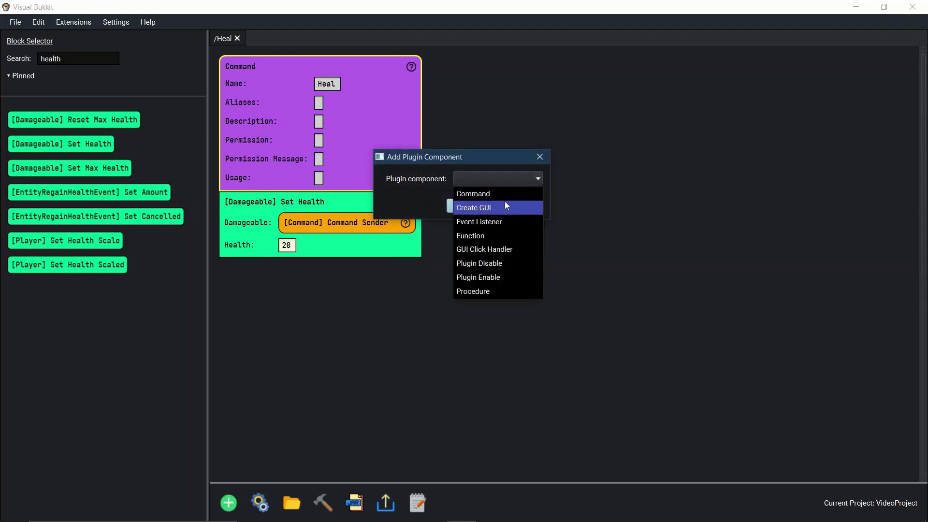
{"action": "left_click", "coordinate": [490, 183]}
{"action": "left_click", "coordinate": [481, 179]}
{"action": "left_click", "coordinate": [475, 194]}
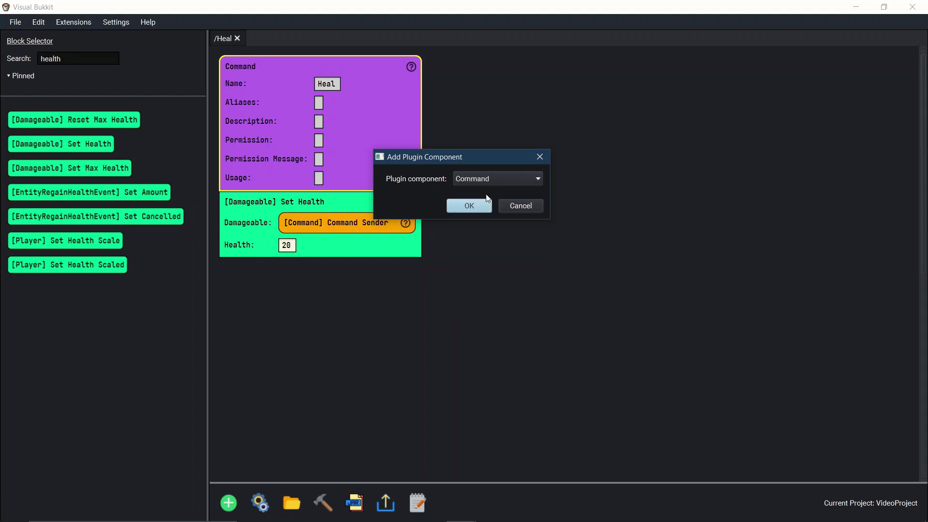
{"action": "left_click", "coordinate": [463, 205]}
{"action": "left_click", "coordinate": [318, 84]}
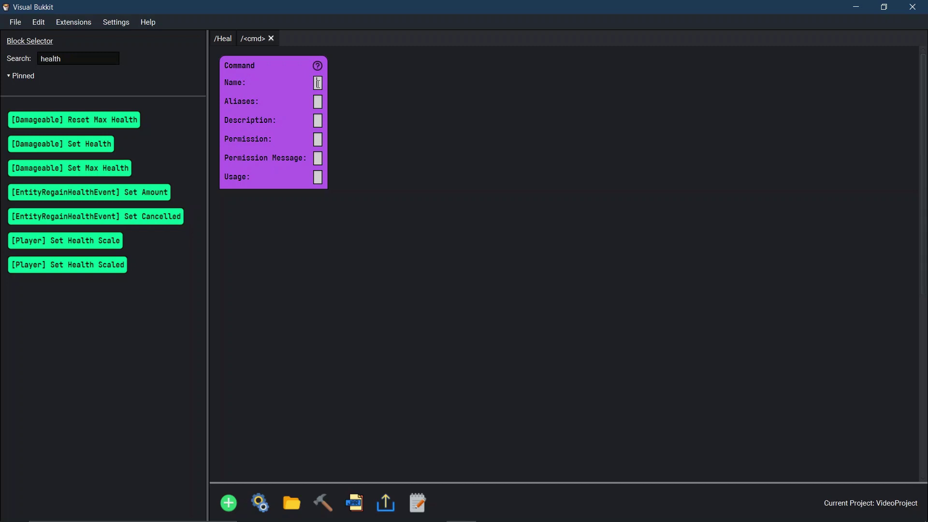
{"action": "type", "text": "iwant"}
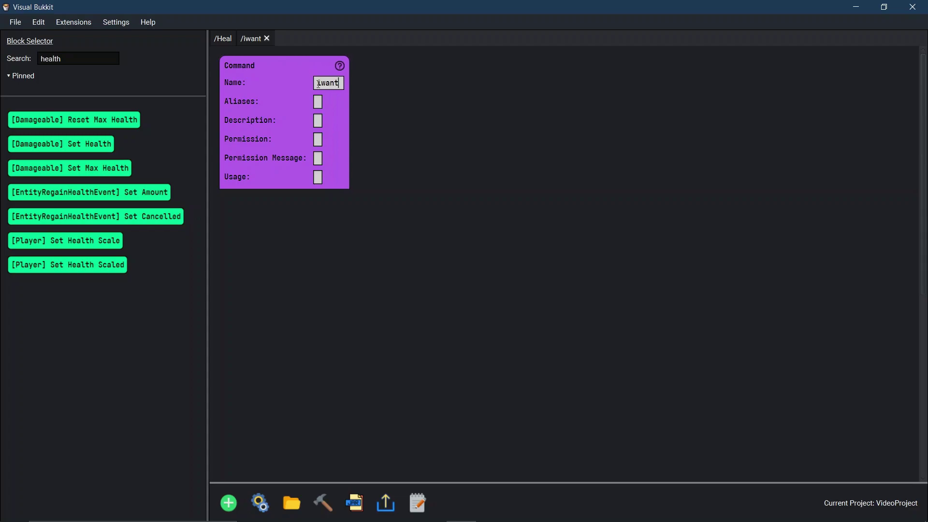
{"action": "type", "text": "itm"}
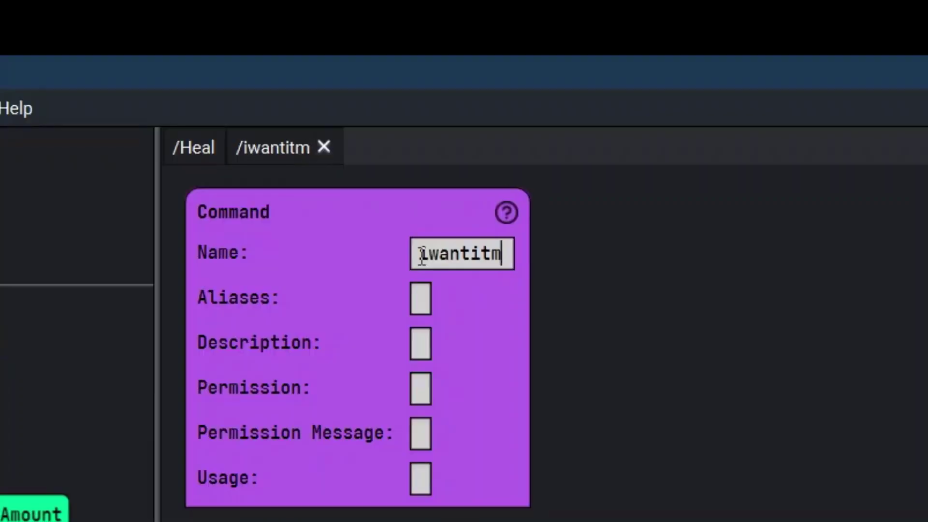
{"action": "key", "text": "BackSpace"}
{"action": "type", "text": "ems"}
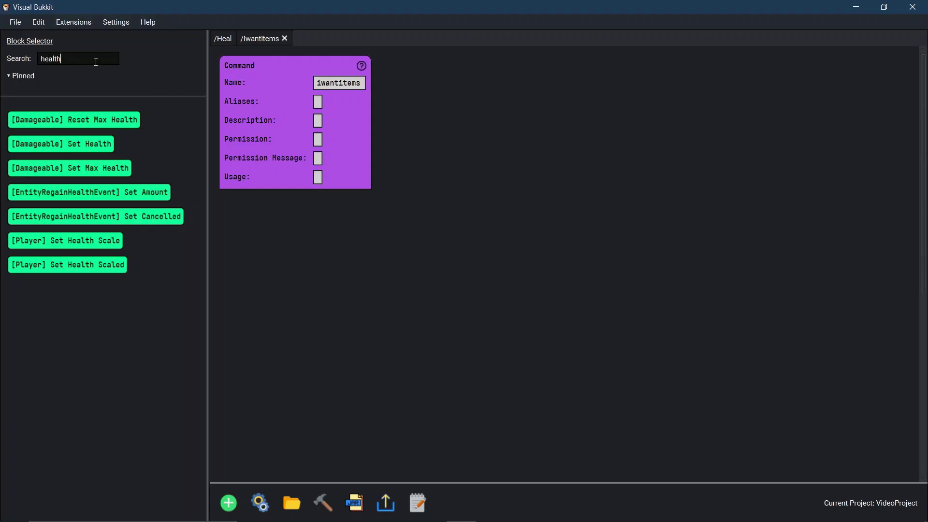
Step: Add a [HumanEntity] Drop Item block with Command Sender as its entity, then delete it
{"action": "key", "text": "BackSpace"}
{"action": "key", "text": "BackSpace"}
{"action": "key", "text": "BackSpace"}
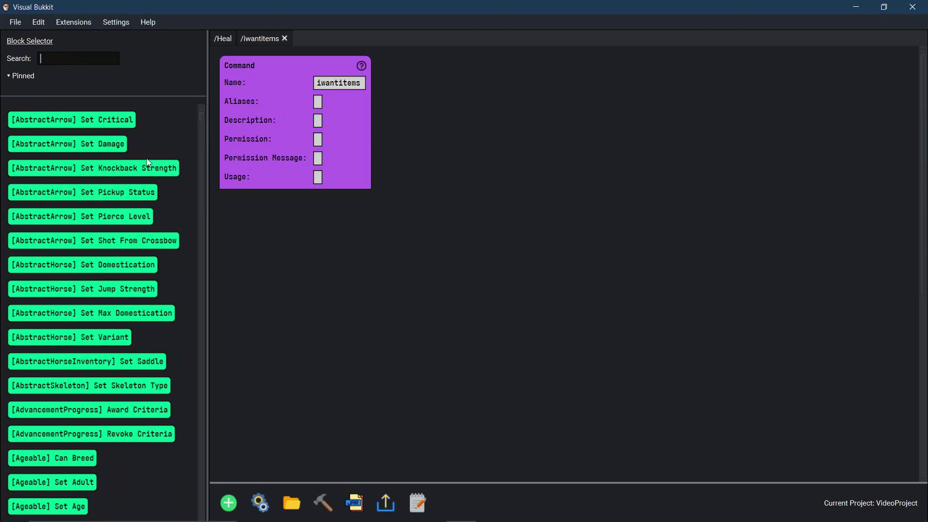
{"action": "scroll", "coordinate": [144, 177], "scroll_direction": "down", "scroll_amount": 3}
{"action": "scroll", "coordinate": [140, 196], "scroll_direction": "up", "scroll_amount": 3}
{"action": "type", "text": "drop"}
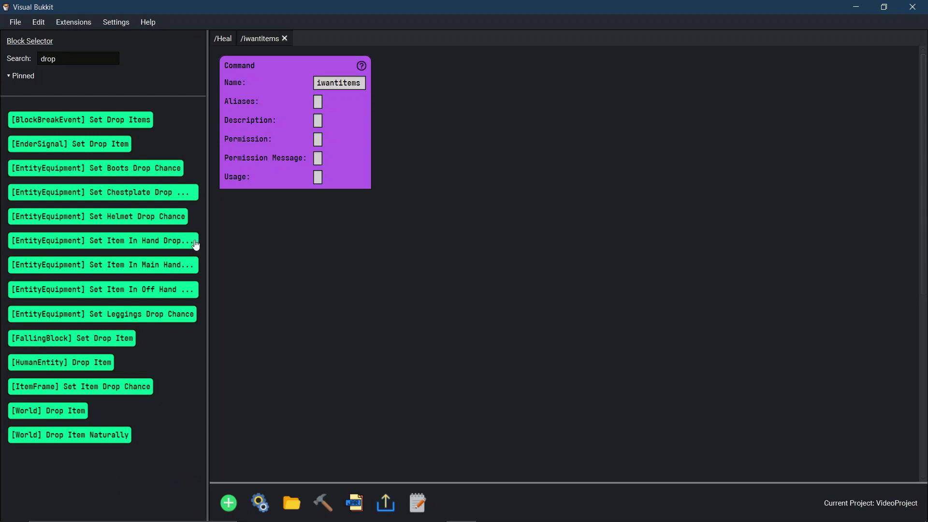
{"action": "scroll", "coordinate": [263, 276], "scroll_direction": "down", "scroll_amount": 1}
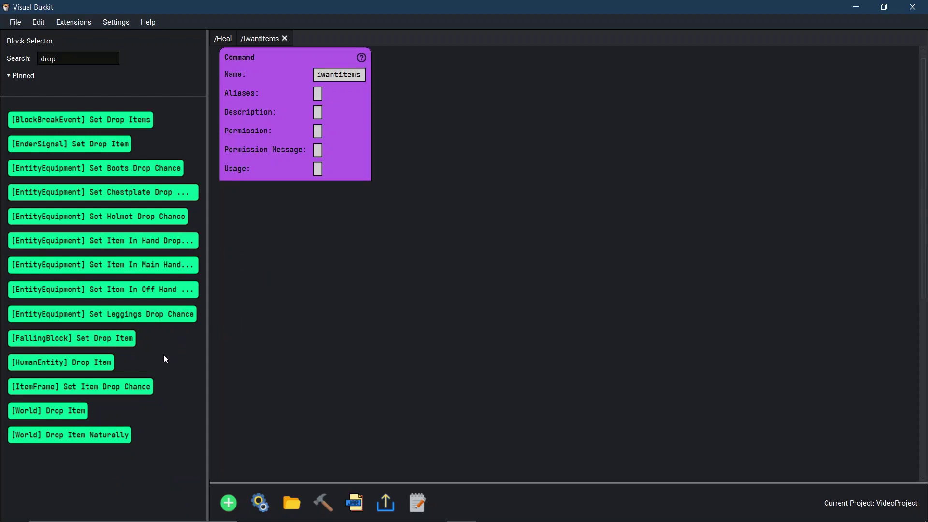
{"action": "mouse_move", "coordinate": [80, 363]}
{"action": "left_mouse_down"}
{"action": "mouse_move", "coordinate": [257, 195]}
{"action": "mouse_move", "coordinate": [257, 183]}
{"action": "left_mouse_up"}
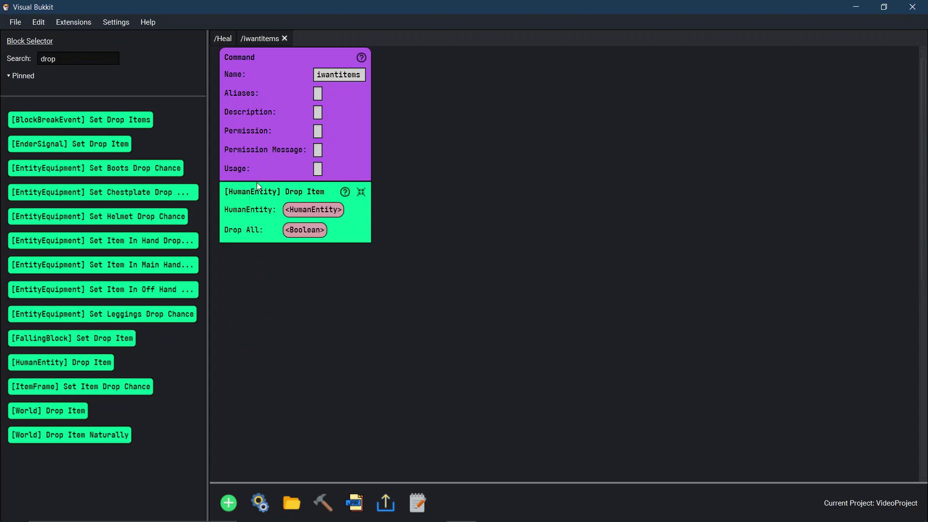
{"action": "left_click", "coordinate": [311, 206]}
{"action": "type", "text": "com"}
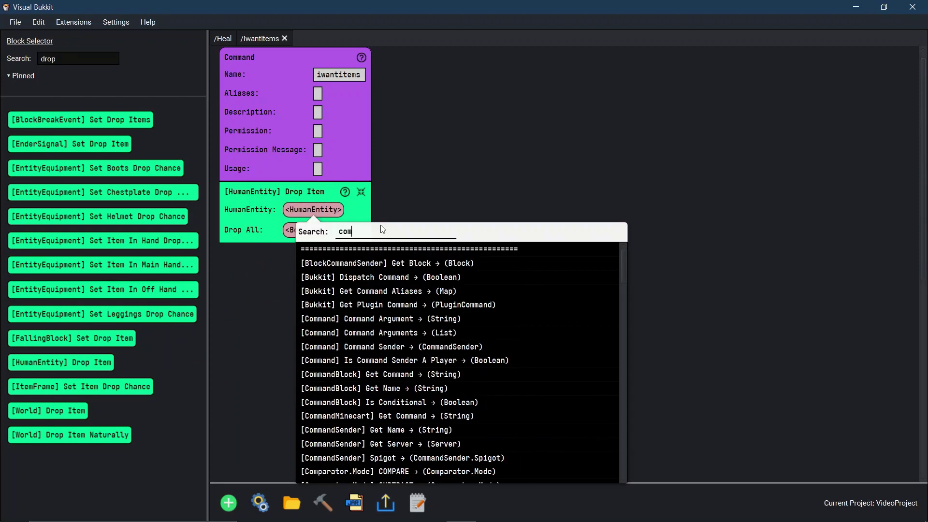
{"action": "type", "text": "mand s"}
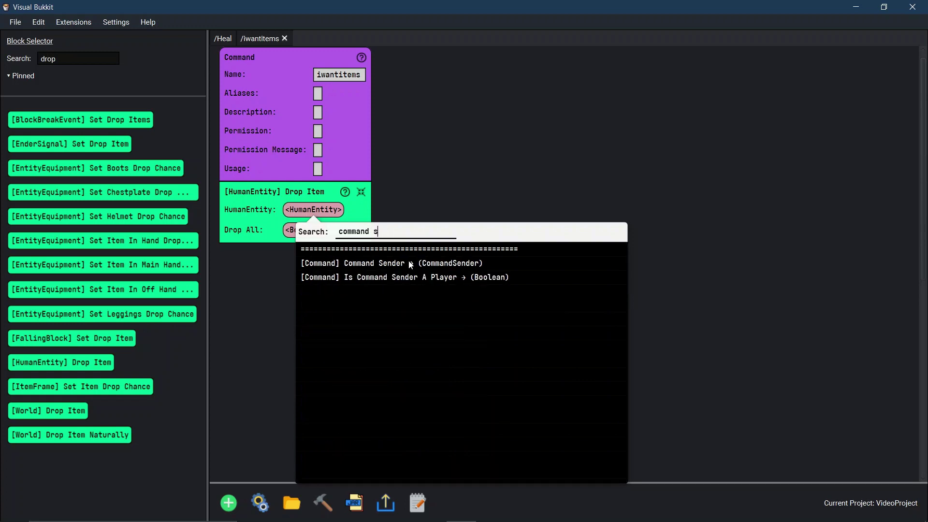
{"action": "key", "text": "Return"}
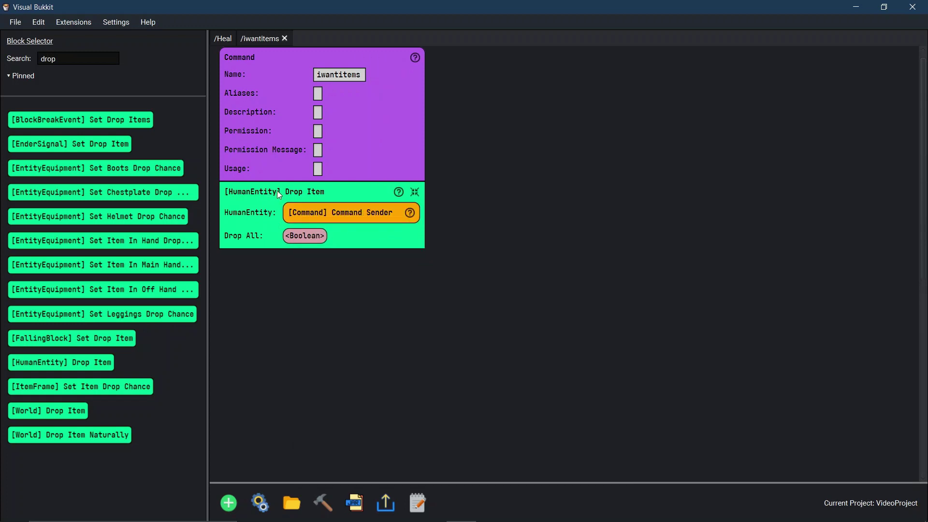
{"action": "left_click", "coordinate": [304, 237]}
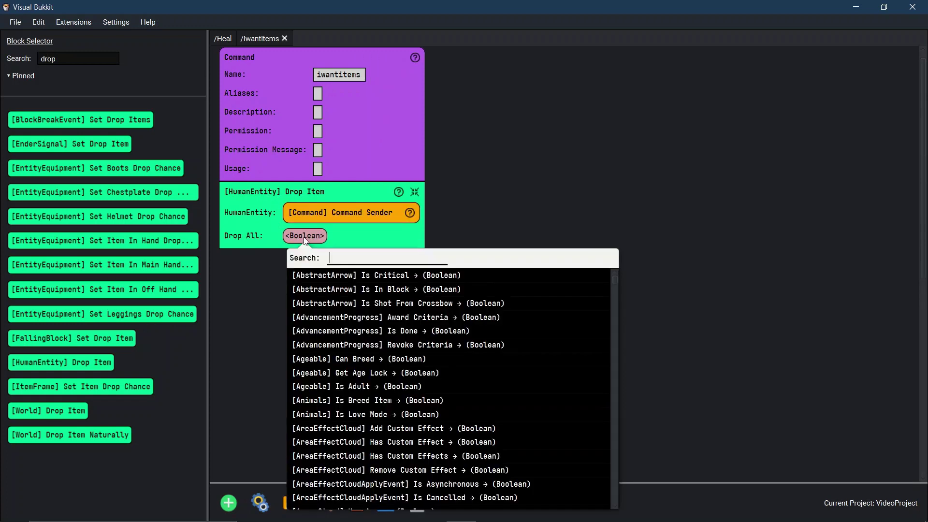
{"action": "left_click", "coordinate": [264, 227]}
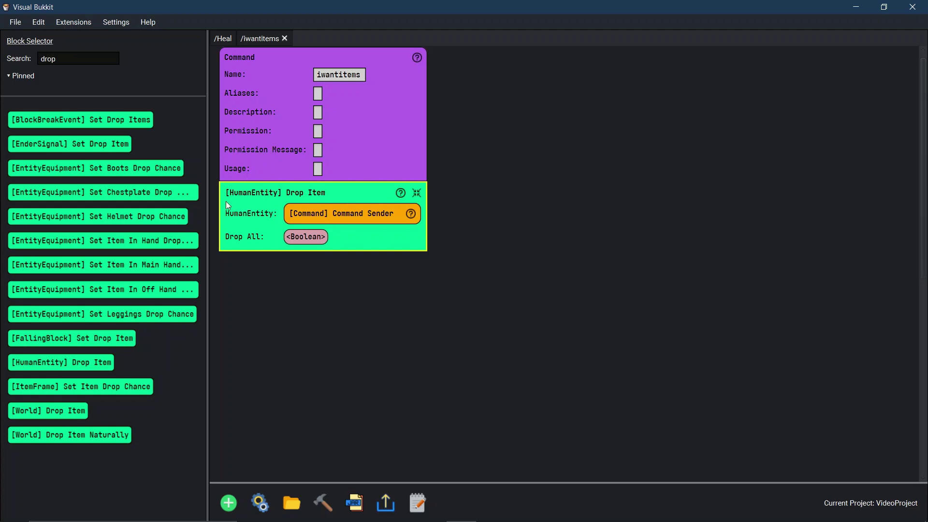
{"action": "key", "text": "Delete"}
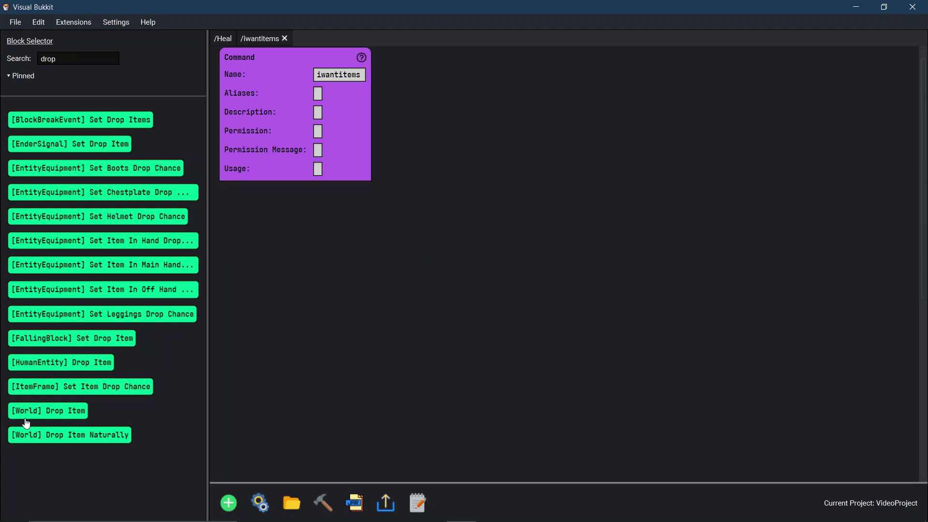
Step: Attach a [World] Drop Item block with World and Location both set to Command Sender
{"action": "left_click_drag", "start_coordinate": [32, 424], "coordinate": [244, 190]}
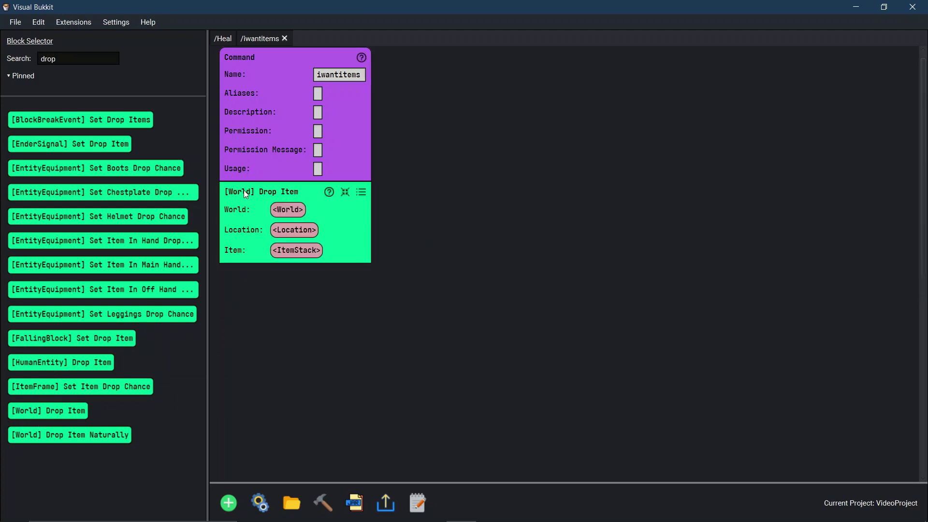
{"action": "left_click", "coordinate": [283, 209]}
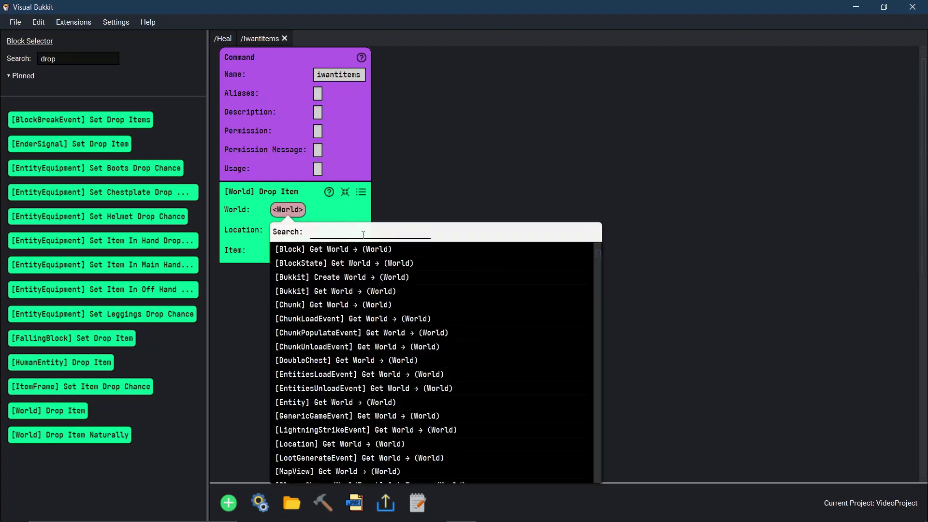
{"action": "type", "text": "command "}
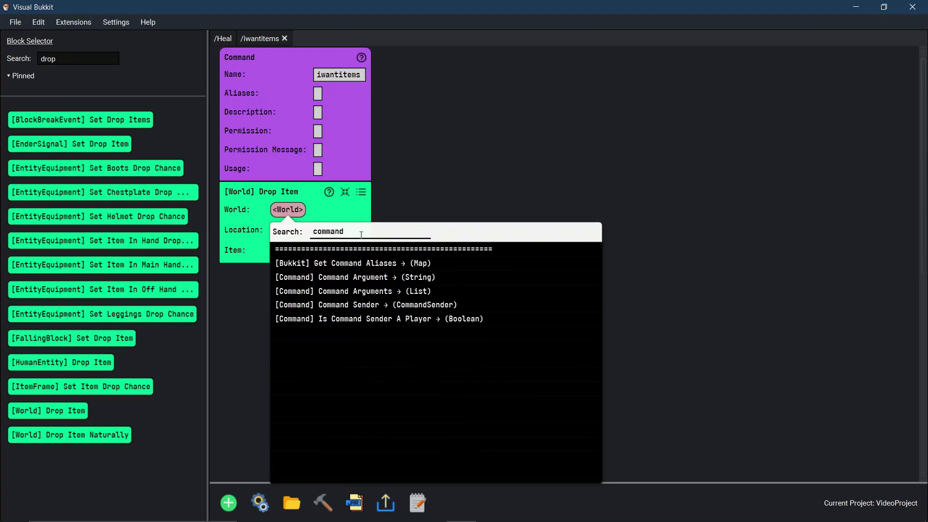
{"action": "type", "text": "s"}
{"action": "key", "text": "Return"}
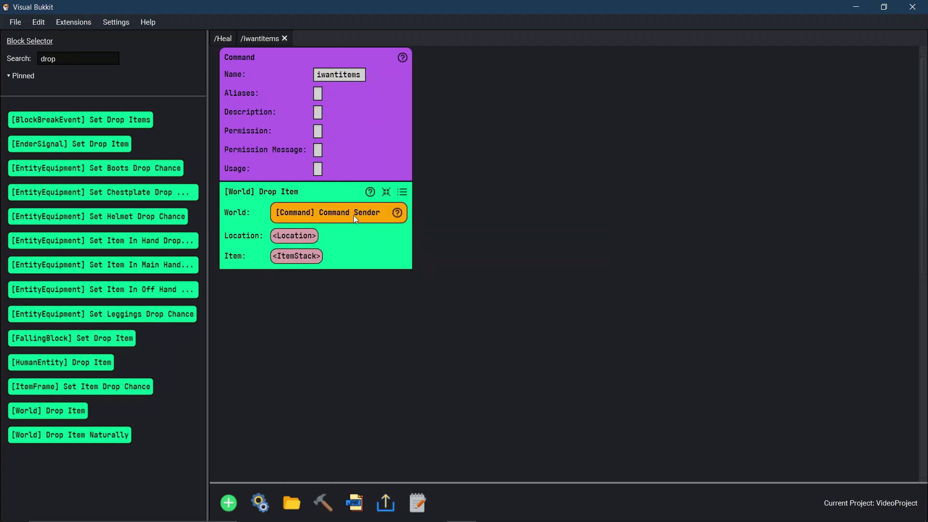
{"action": "left_click", "coordinate": [293, 234]}
{"action": "type", "text": "comman"}
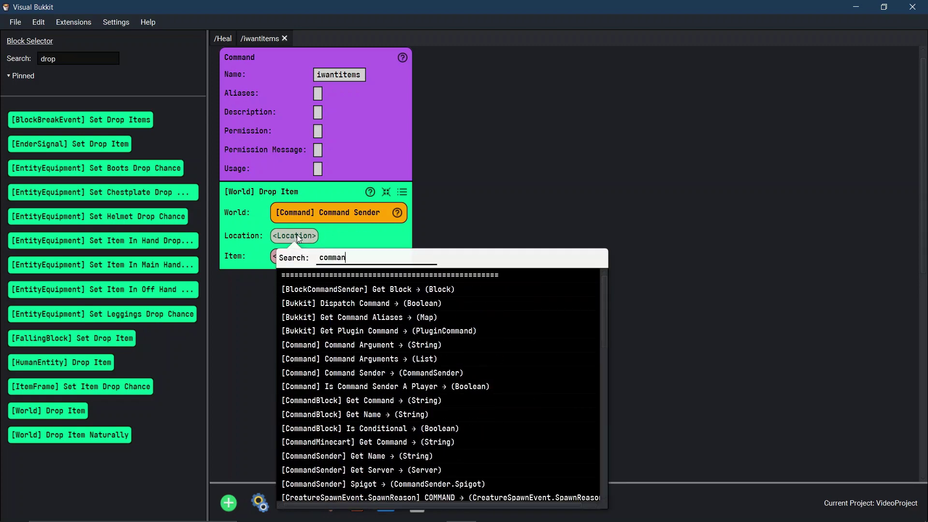
{"action": "type", "text": "d s"}
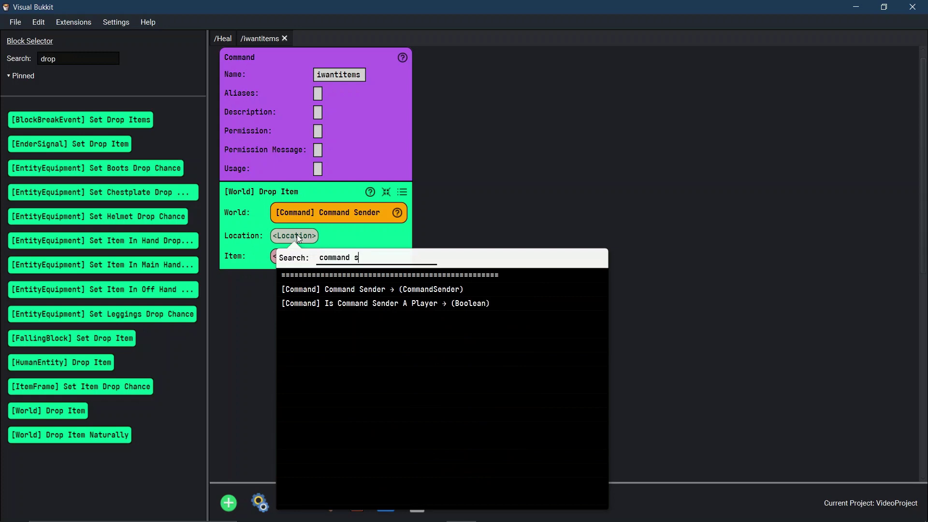
{"action": "left_click", "coordinate": [306, 289]}
{"action": "left_click", "coordinate": [286, 267]}
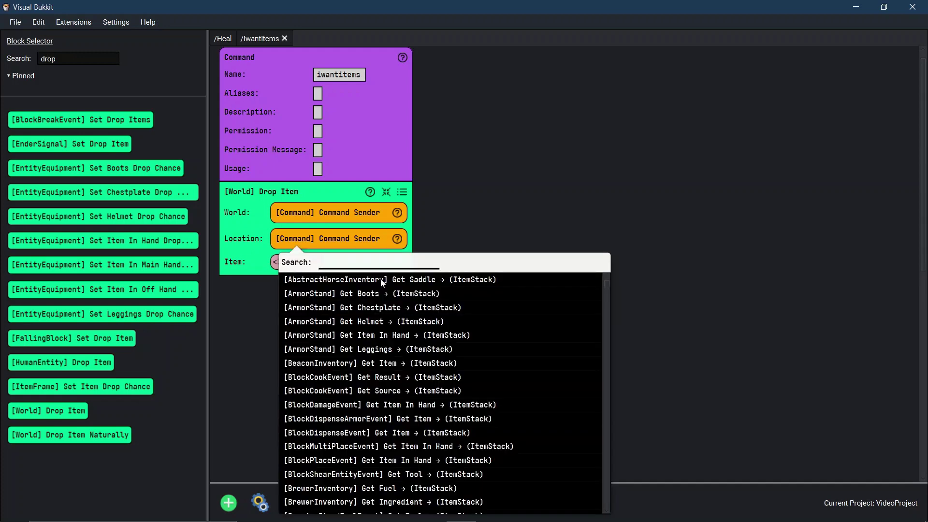
{"action": "type", "text": "rand"}
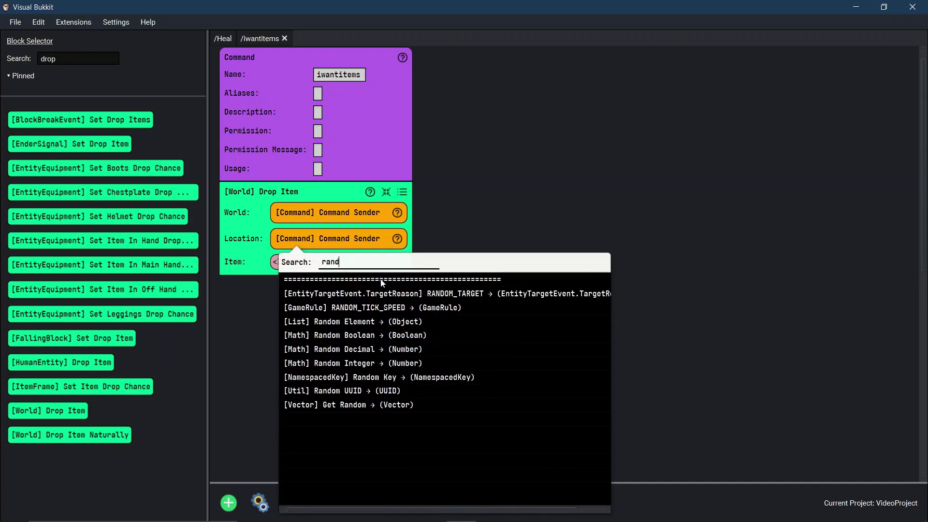
{"action": "type", "text": "om"}
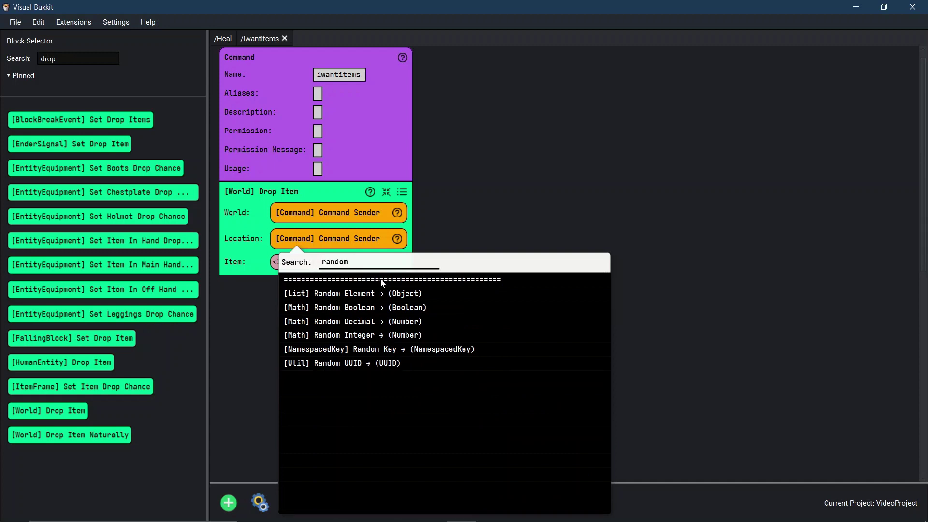
Step: Make the Item a random element of a new two-entry list, the first entry a DIAMOND ItemStack
{"action": "left_click", "coordinate": [370, 294]}
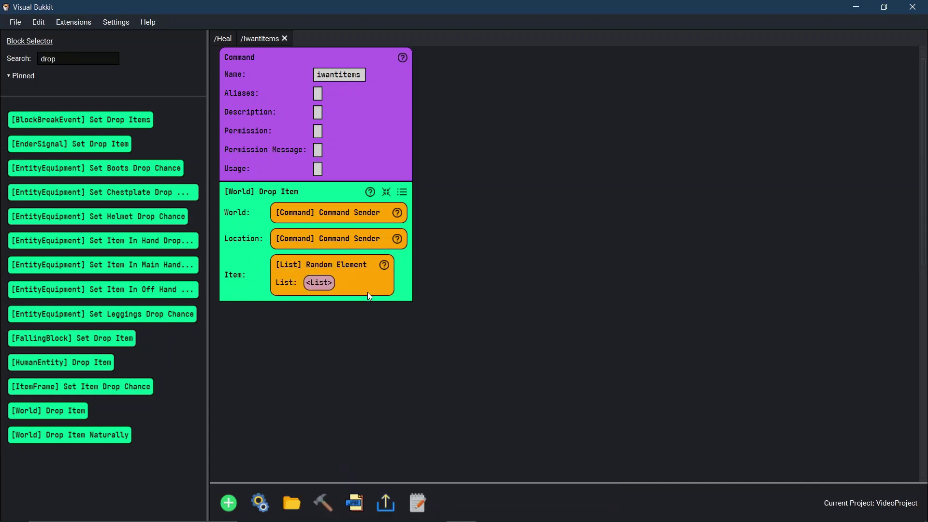
{"action": "left_click", "coordinate": [315, 281]}
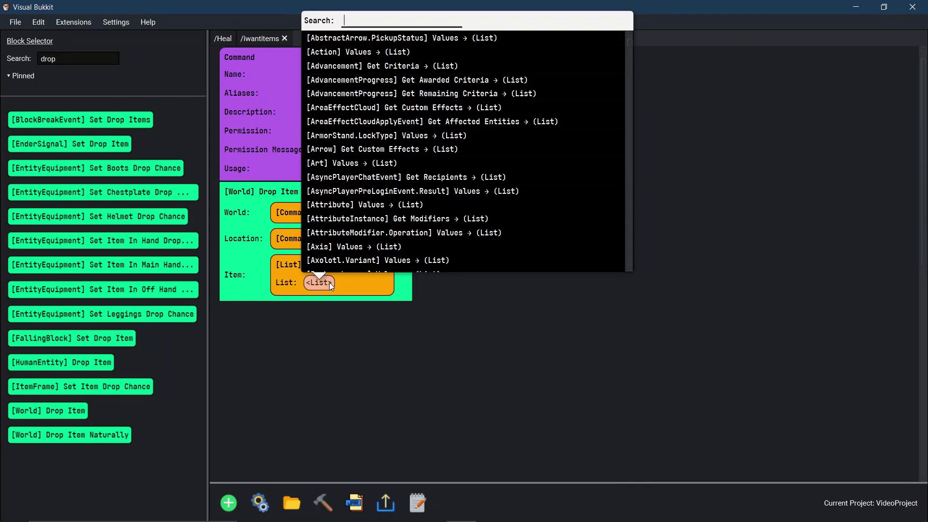
{"action": "type", "text": "new"}
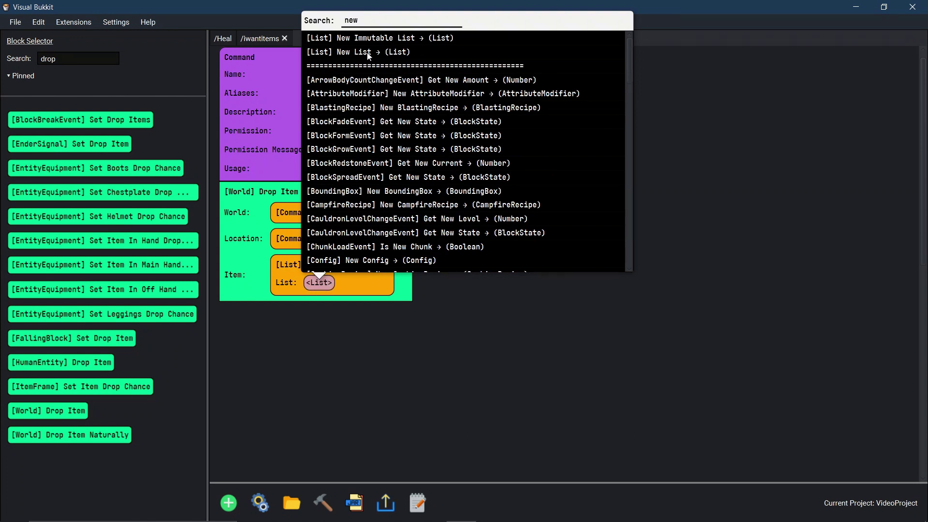
{"action": "left_click", "coordinate": [365, 51]}
{"action": "left_click", "coordinate": [407, 285]}
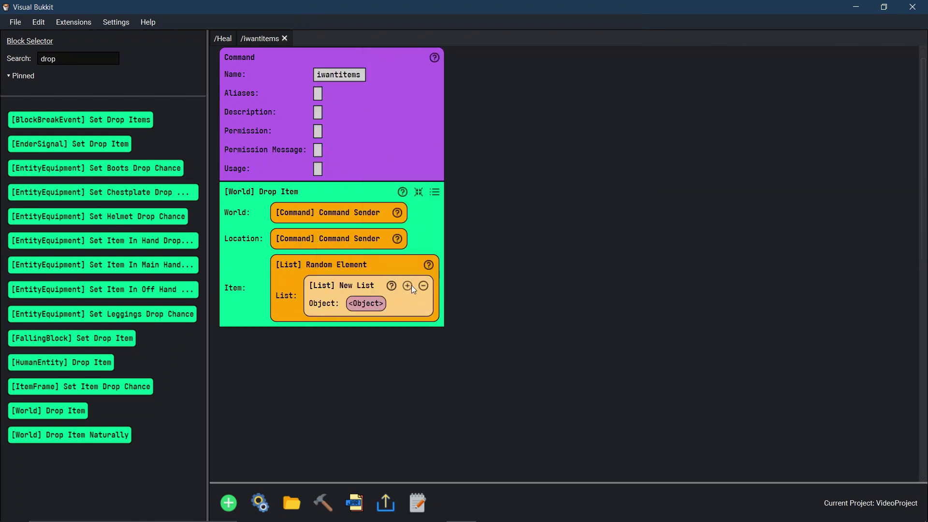
{"action": "left_click", "coordinate": [408, 285]}
{"action": "left_click", "coordinate": [371, 304]}
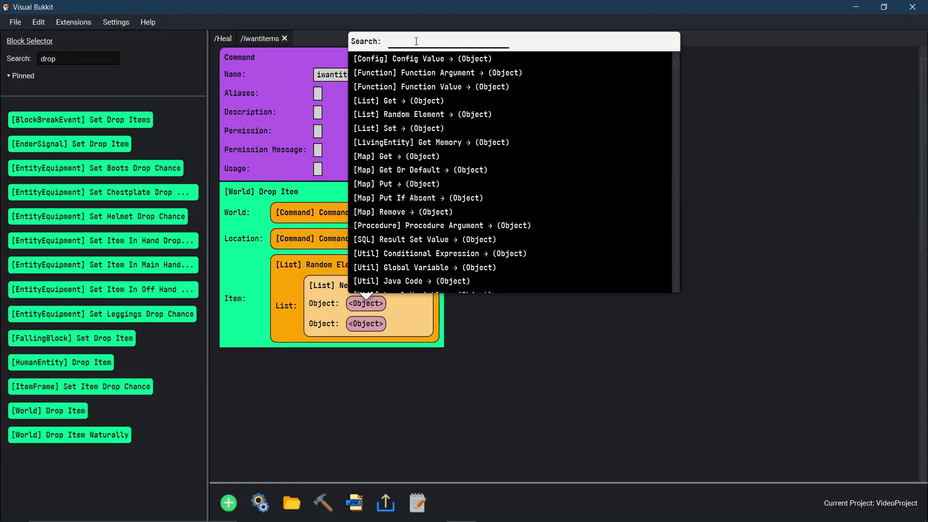
{"action": "type", "text": "new ite"}
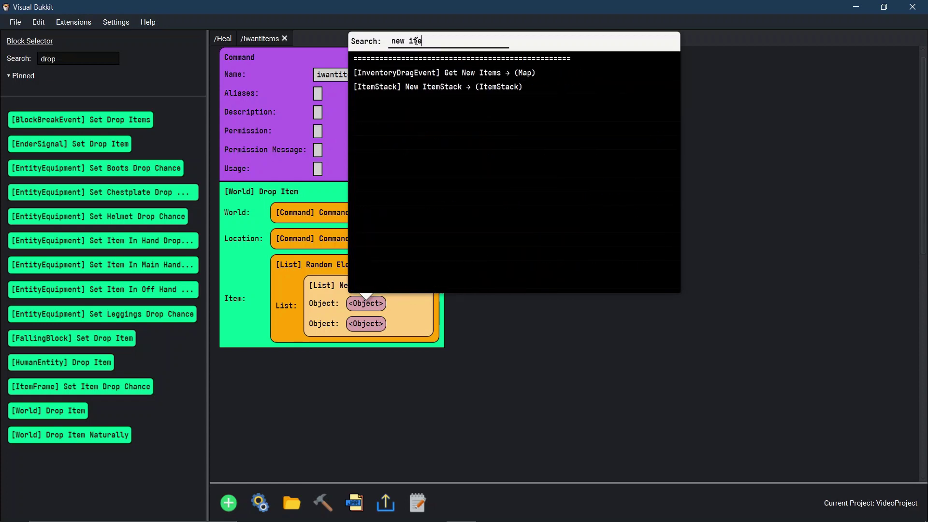
{"action": "left_click", "coordinate": [437, 87]}
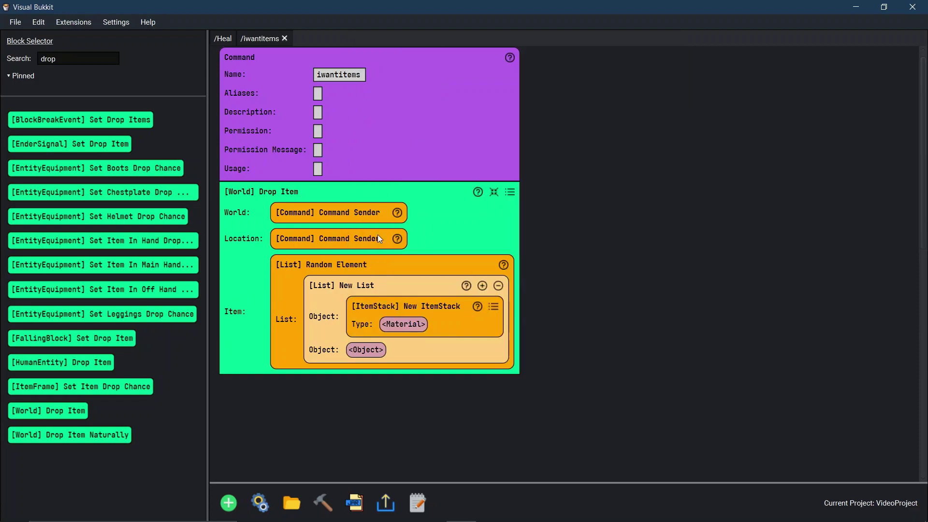
{"action": "left_click", "coordinate": [414, 320]}
{"action": "type", "text": "Diam"}
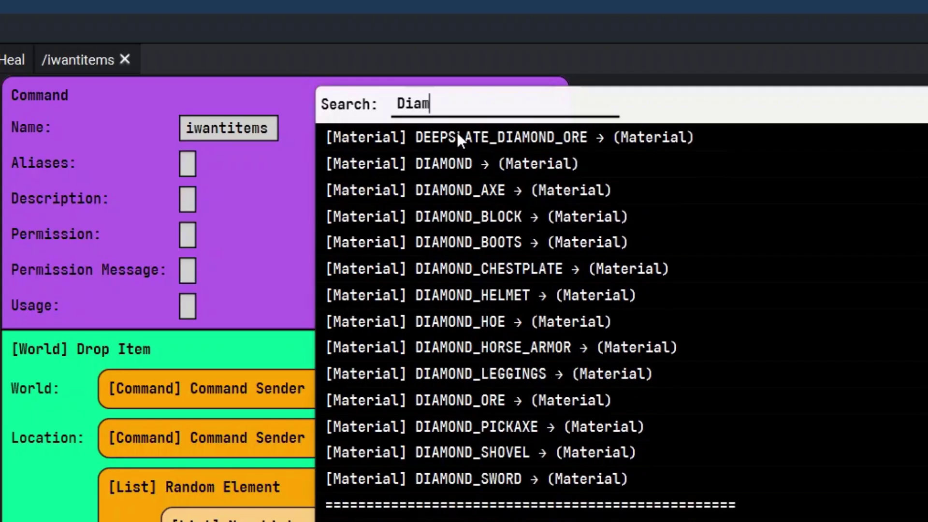
{"action": "key", "text": "Return"}
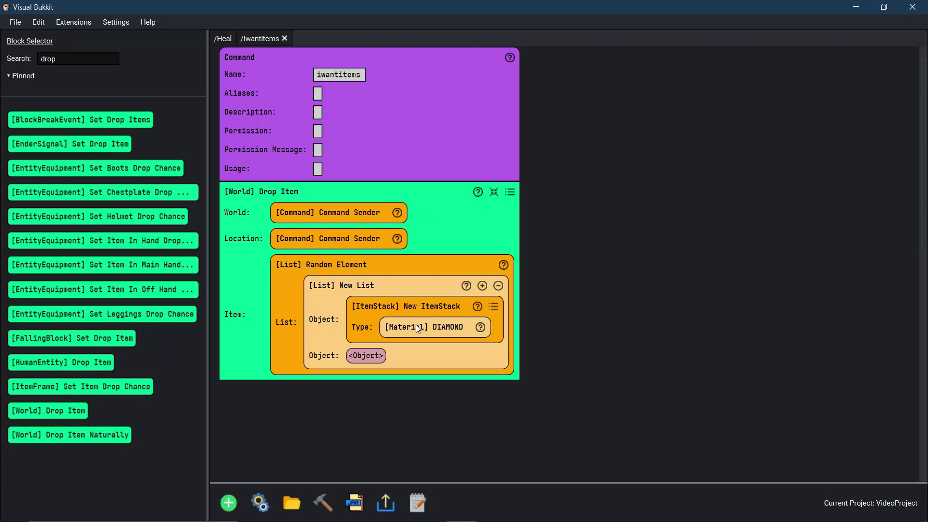
Step: Fill the second list entry with a GOLD_BLOCK ItemStack
{"action": "left_click", "coordinate": [364, 357]}
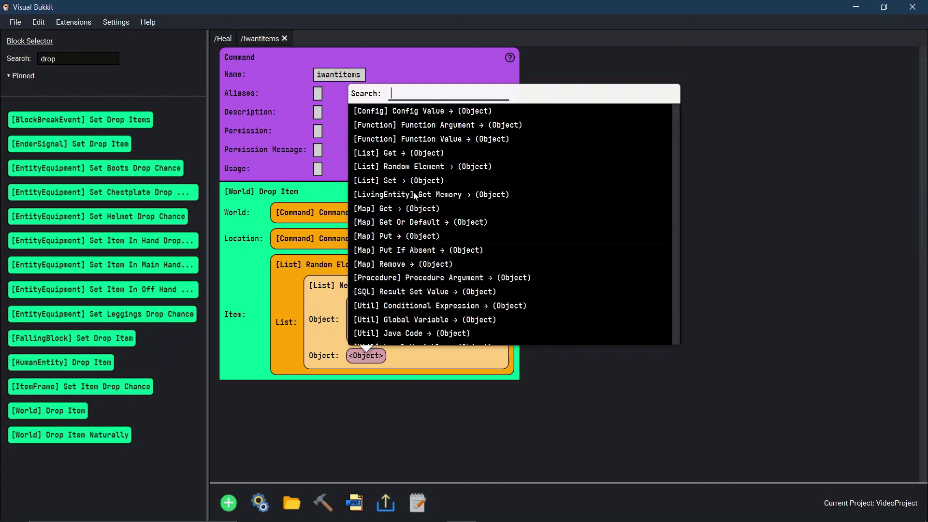
{"action": "type", "text": "item"}
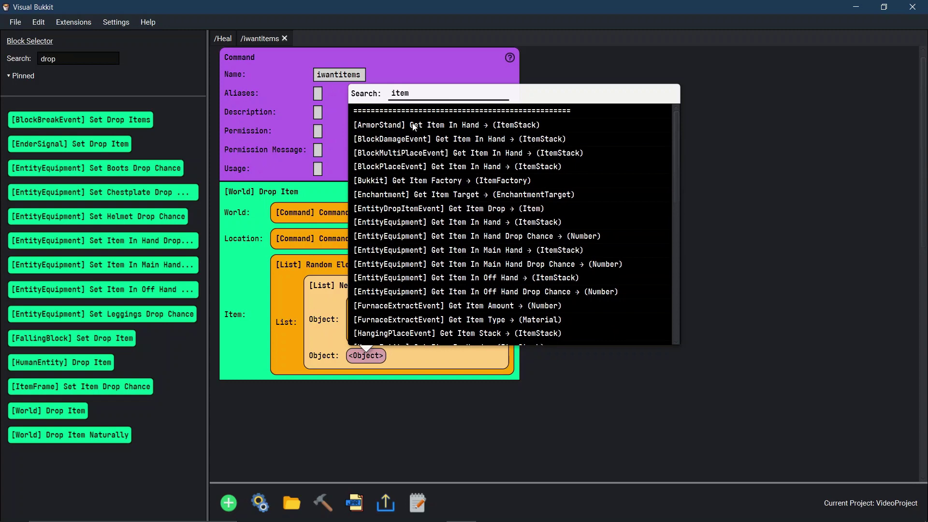
{"action": "key", "text": "BackSpace"}
{"action": "key", "text": "BackSpace"}
{"action": "key", "text": "BackSpace"}
{"action": "key", "text": "BackSpace"}
{"action": "type", "text": "new itm"}
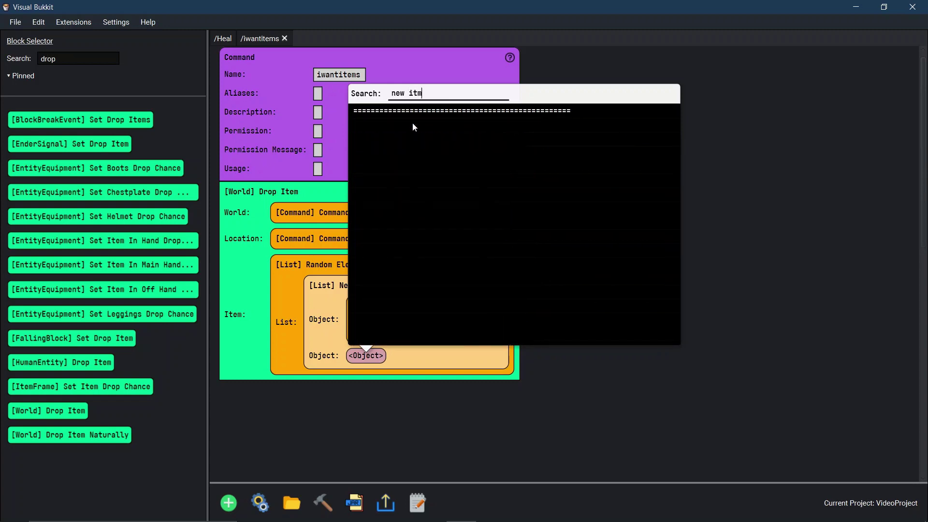
{"action": "key", "text": "BackSpace"}
{"action": "type", "text": "em"}
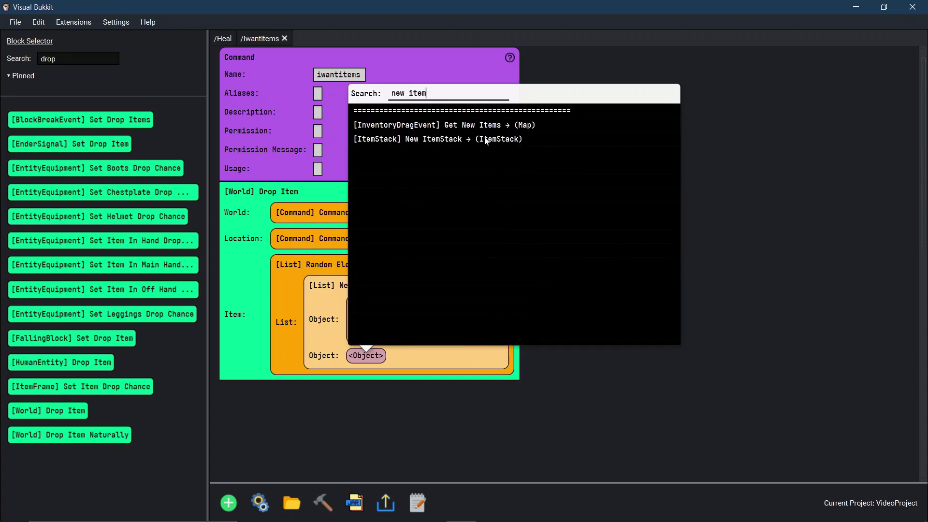
{"action": "left_click", "coordinate": [485, 139]}
{"action": "left_click", "coordinate": [404, 377]}
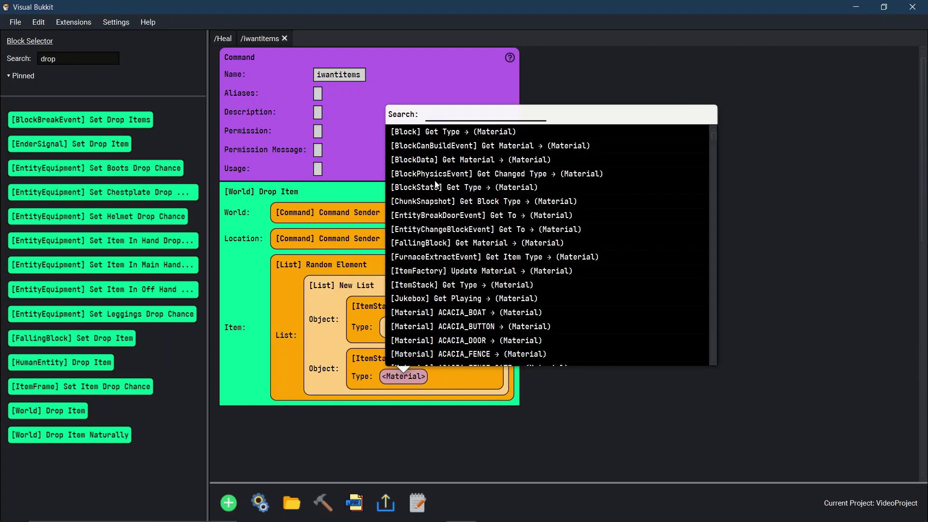
{"action": "type", "text": "gold"}
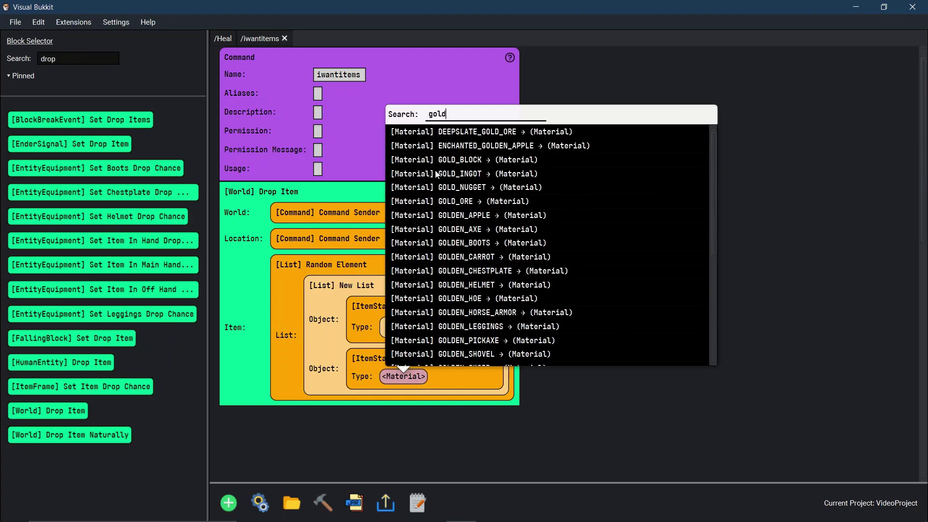
{"action": "scroll", "coordinate": [515, 263], "scroll_direction": "down", "scroll_amount": 3}
{"action": "scroll", "coordinate": [514, 263], "scroll_direction": "down", "scroll_amount": 3}
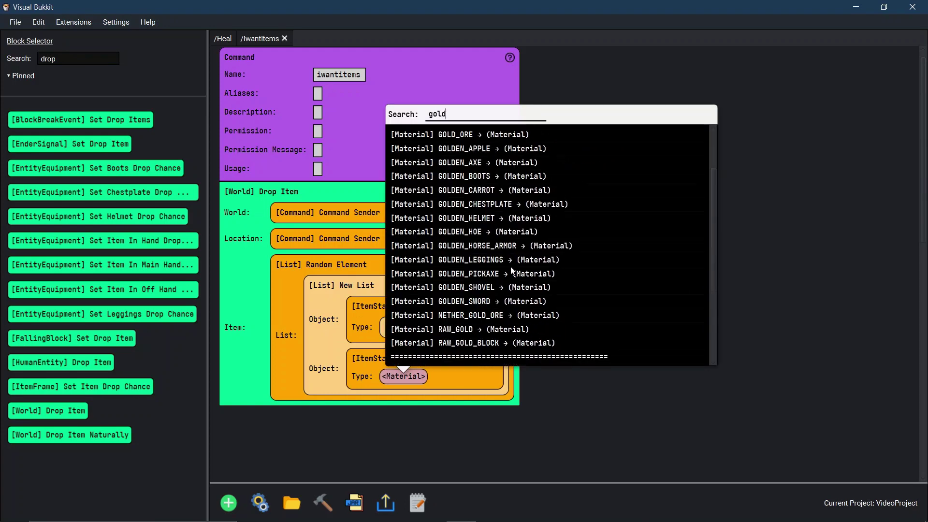
{"action": "scroll", "coordinate": [513, 272], "scroll_direction": "up", "scroll_amount": 4}
{"action": "left_click", "coordinate": [498, 162]}
{"action": "scroll", "coordinate": [554, 330], "scroll_direction": "down", "scroll_amount": 1}
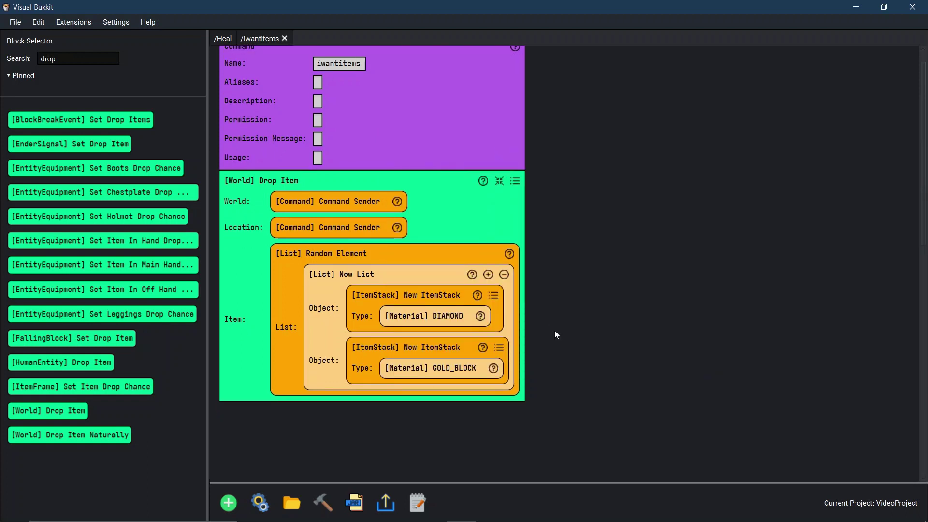
{"action": "scroll", "coordinate": [555, 330], "scroll_direction": "up", "scroll_amount": 2}
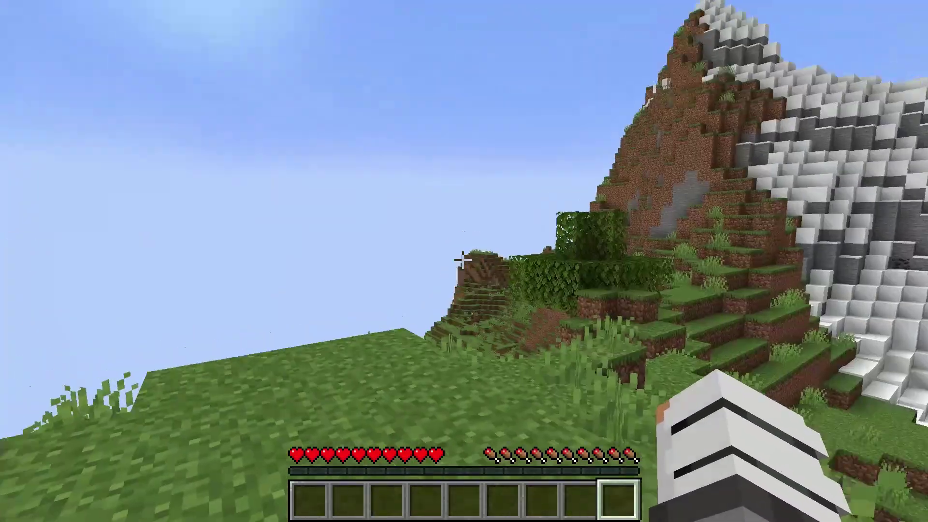
{"action": "type", "text": "/heal"}
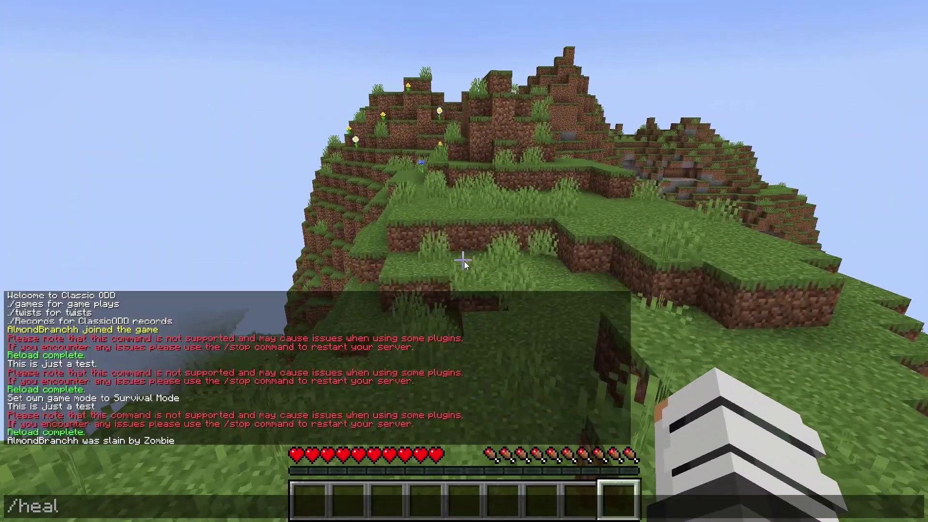
Step: Reload the server, run /iwantitems, and check the inventory for the dropped item
{"action": "key", "text": "Return"}
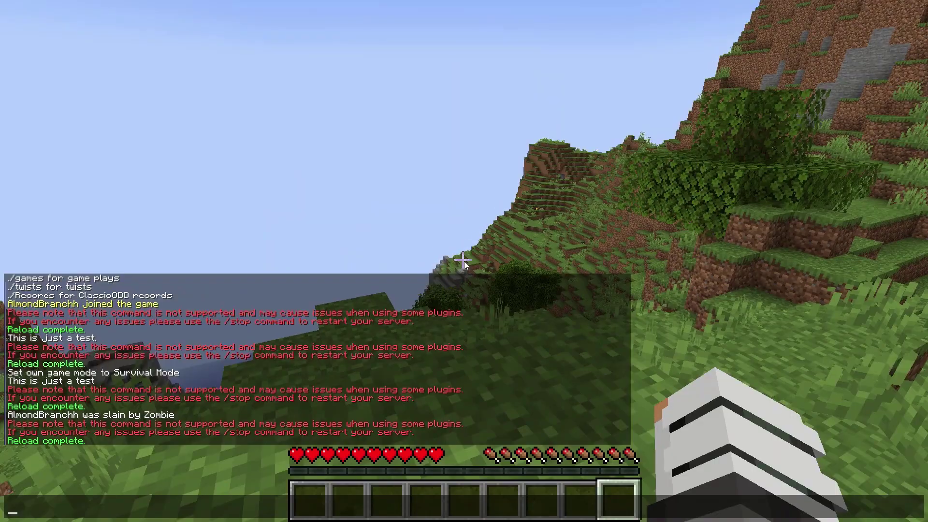
{"action": "type", "text": "/iwantitems"}
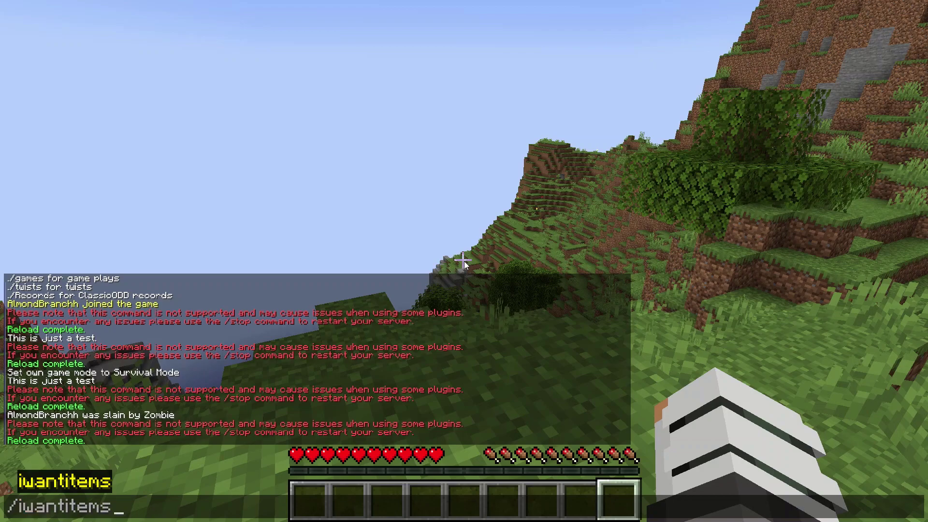
{"action": "key", "text": "Return"}
{"action": "key", "text": "e"}
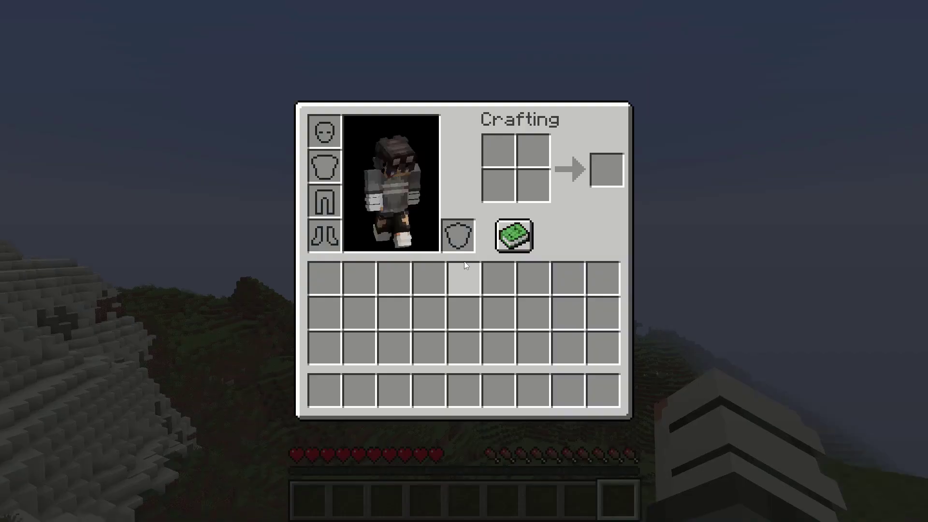
{"action": "key", "text": "e"}
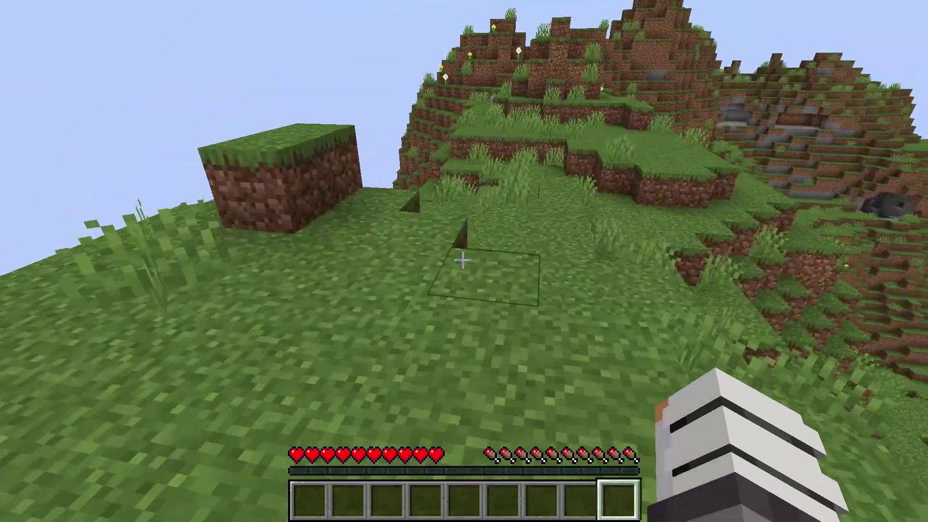
{"action": "type", "text": "/"}
{"action": "key", "text": "Up"}
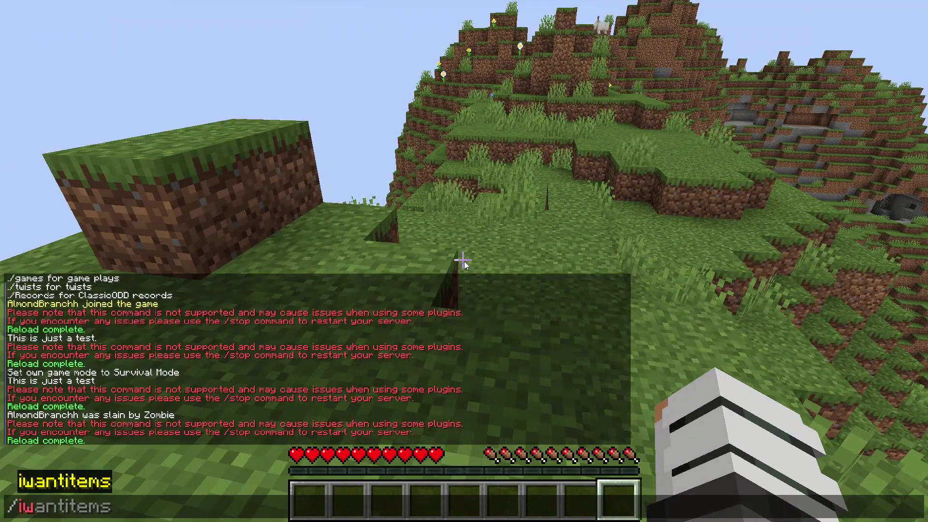
{"action": "key", "text": "Return"}
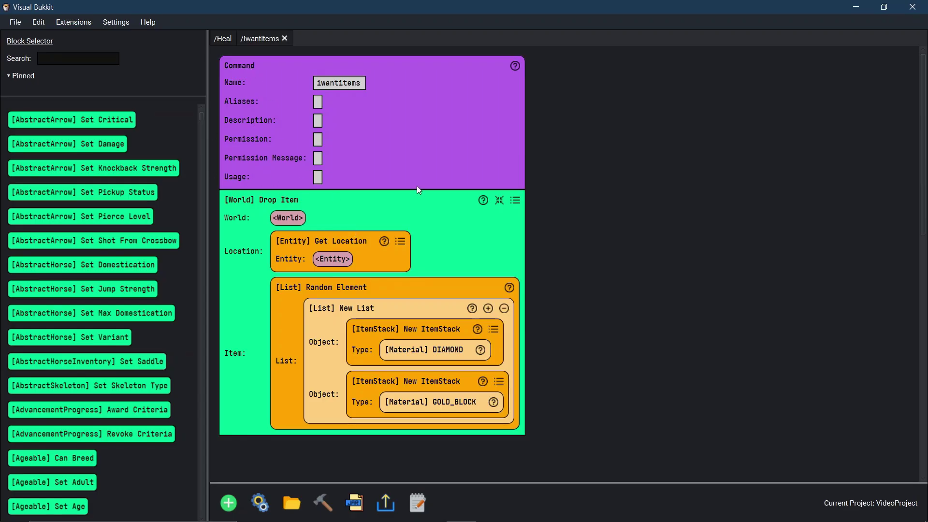
Step: Fill the Drop Item's <World> slot with an [Entity] Get World block
{"action": "left_click", "coordinate": [287, 217]}
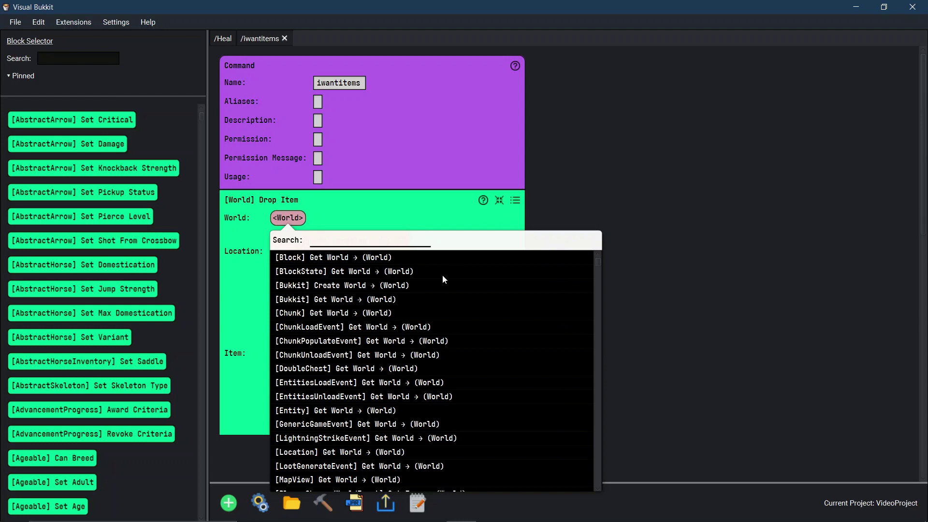
{"action": "scroll", "coordinate": [442, 279], "scroll_direction": "down", "scroll_amount": 1}
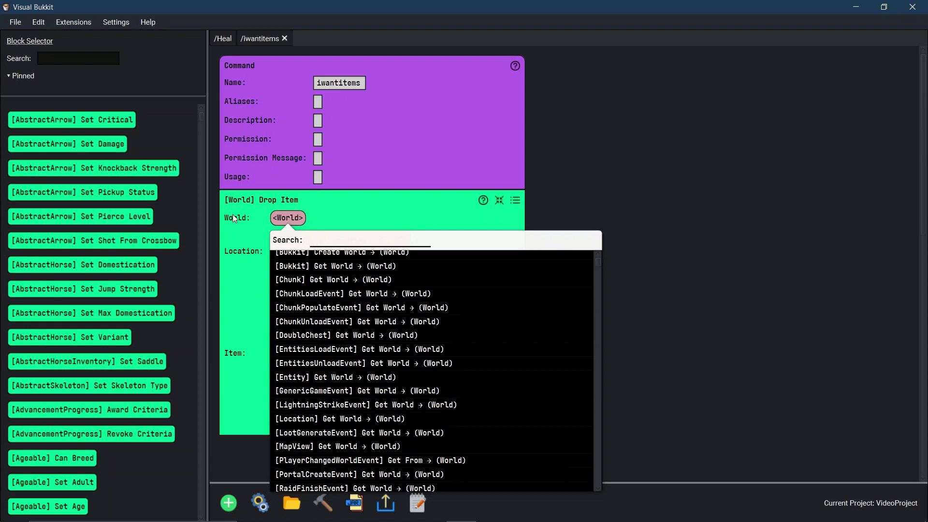
{"action": "left_click", "coordinate": [291, 222]}
{"action": "left_click", "coordinate": [331, 377]}
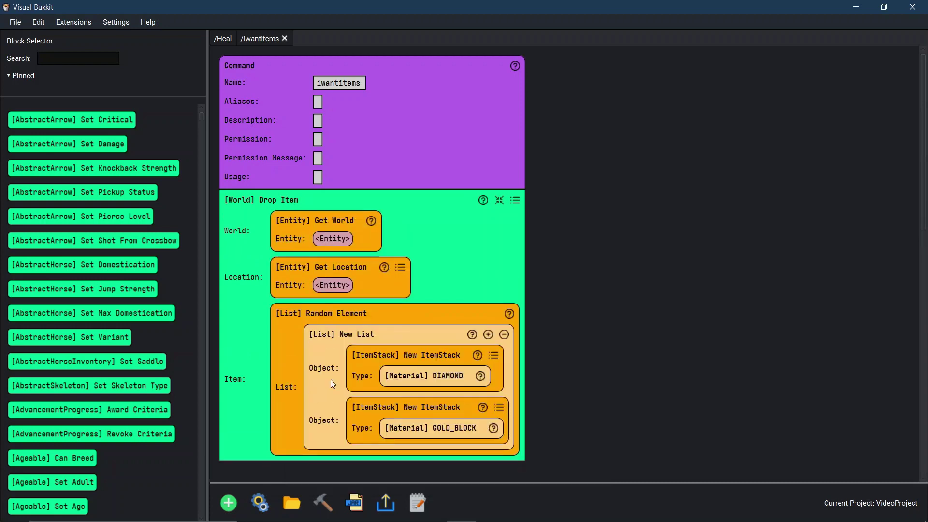
Step: Set the entity of both Get World and Get Location to [Command] Command Sender
{"action": "left_click", "coordinate": [332, 240]}
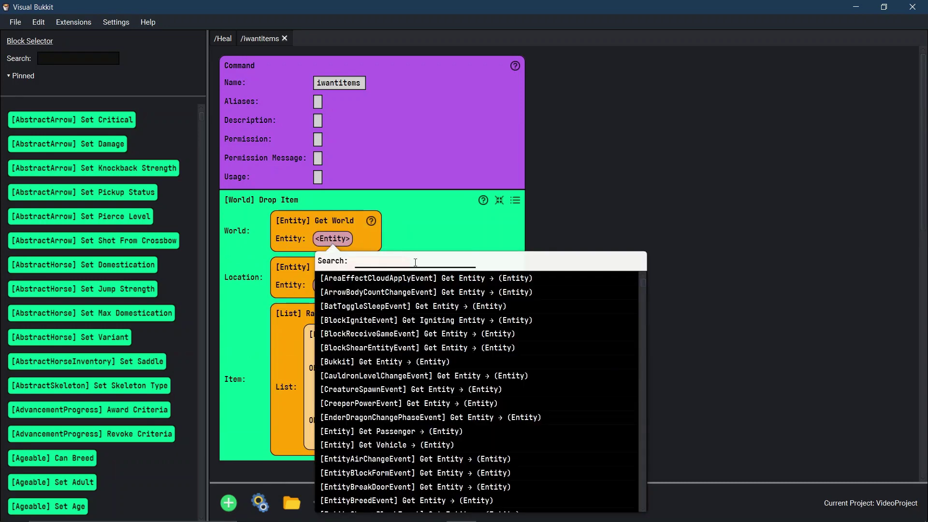
{"action": "type", "text": "command"}
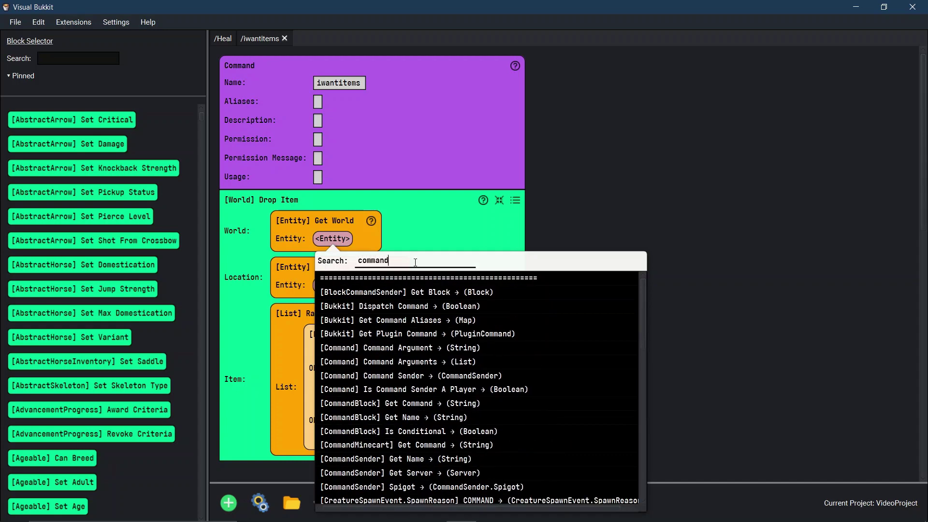
{"action": "type", "text": " s"}
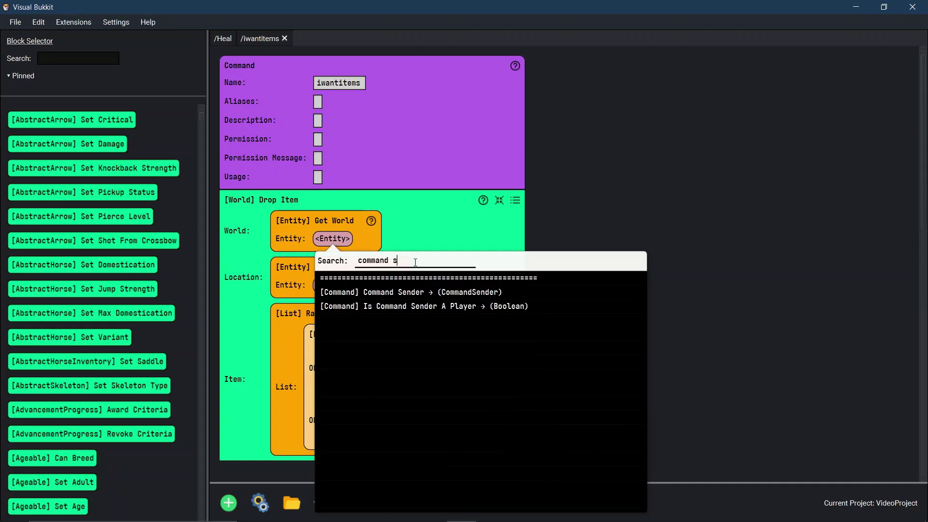
{"action": "key", "text": "BackSpace"}
{"action": "key", "text": "BackSpace"}
{"action": "key", "text": "BackSpace"}
{"action": "key", "text": "BackSpace"}
{"action": "key", "text": "BackSpace"}
{"action": "key", "text": "BackSpace"}
{"action": "key", "text": "BackSpace"}
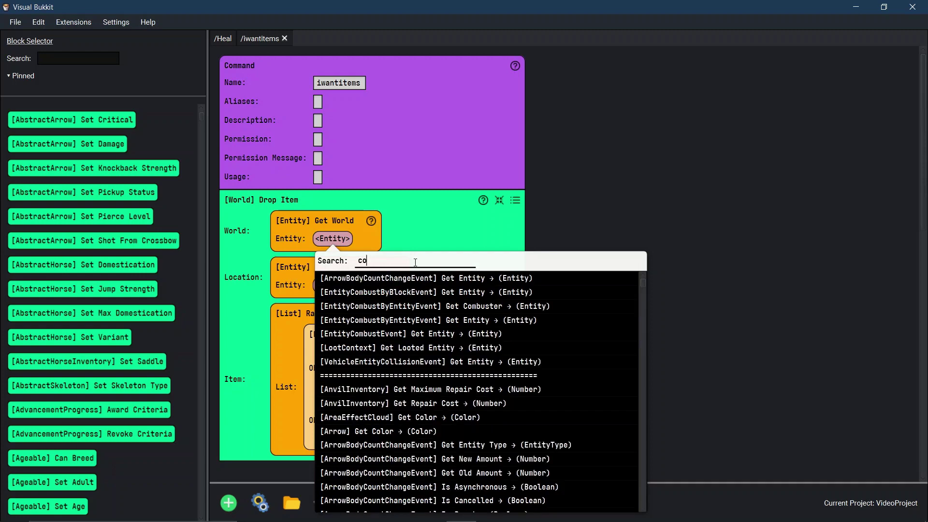
{"action": "key", "text": "BackSpace"}
{"action": "key", "text": "BackSpace"}
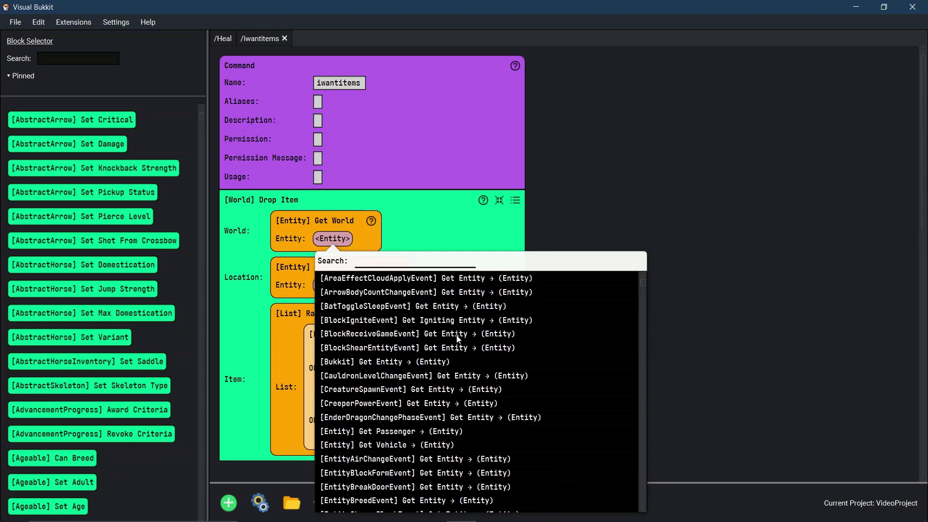
{"action": "scroll", "coordinate": [452, 339], "scroll_direction": "down", "scroll_amount": 1}
{"action": "scroll", "coordinate": [513, 348], "scroll_direction": "down", "scroll_amount": 5}
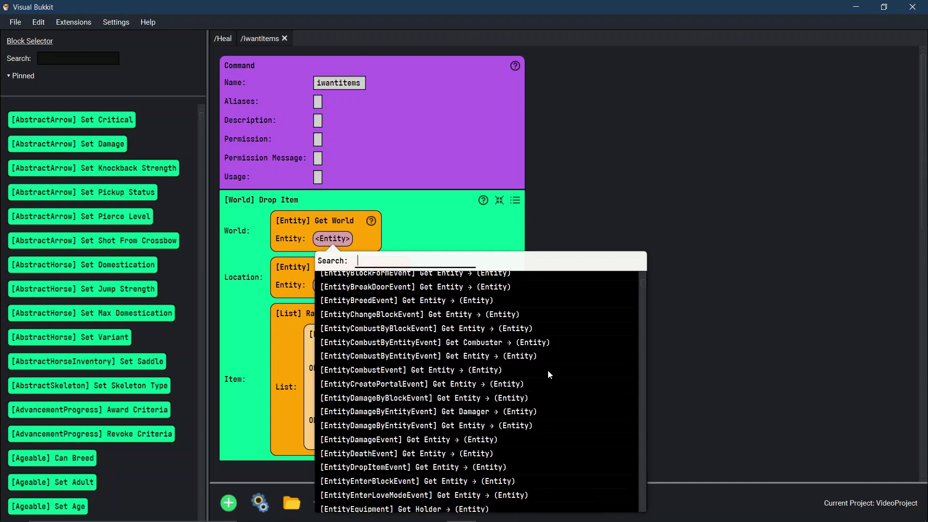
{"action": "scroll", "coordinate": [547, 371], "scroll_direction": "down", "scroll_amount": 1}
{"action": "scroll", "coordinate": [547, 371], "scroll_direction": "down", "scroll_amount": 1}
{"action": "scroll", "coordinate": [548, 374], "scroll_direction": "down", "scroll_amount": 2}
{"action": "left_click", "coordinate": [541, 371]}
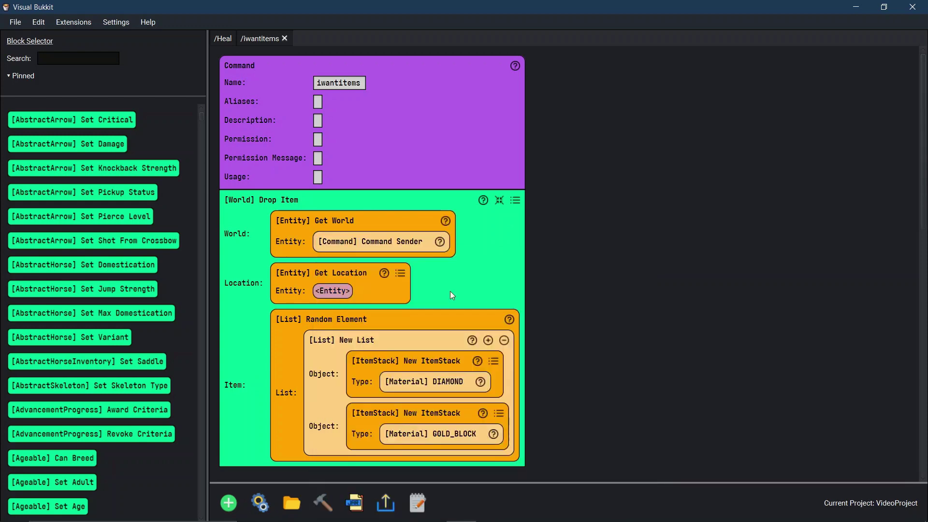
{"action": "left_click", "coordinate": [328, 289]}
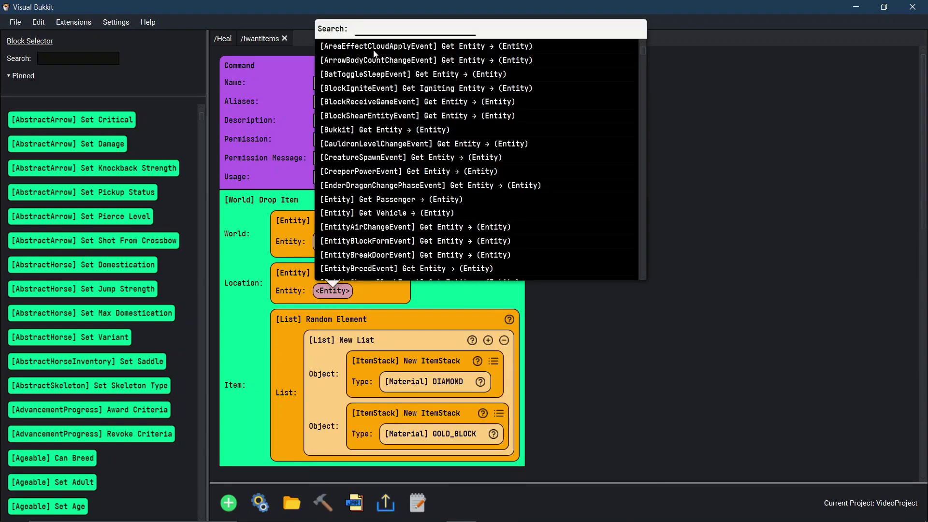
{"action": "type", "text": "command"}
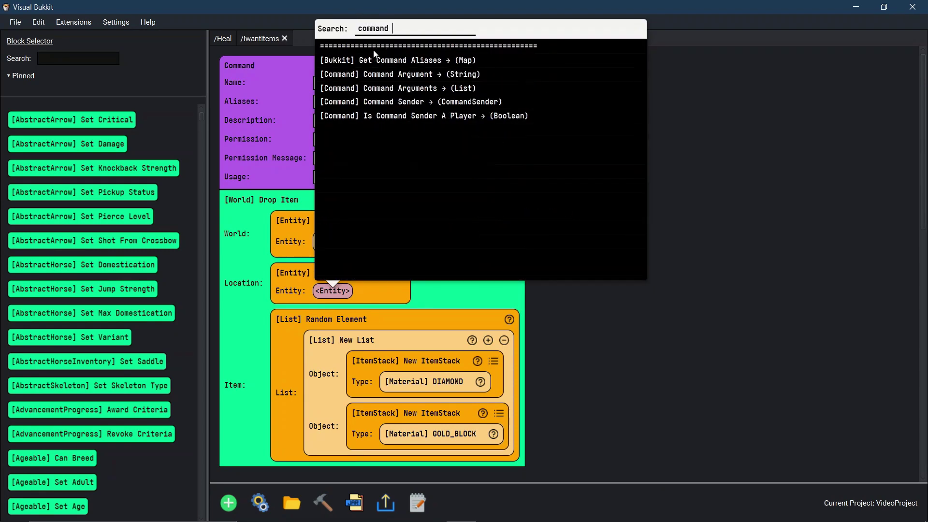
{"action": "left_click", "coordinate": [473, 103]}
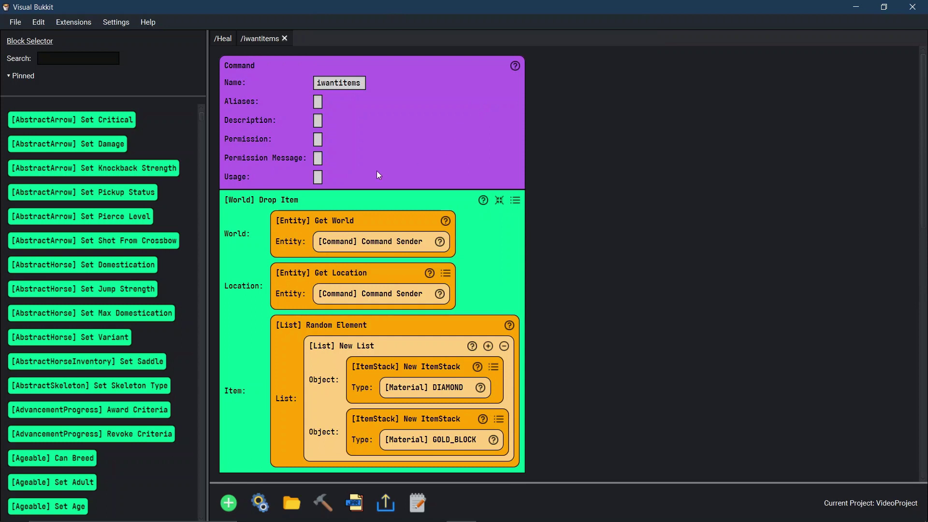
{"action": "scroll", "coordinate": [480, 260], "scroll_direction": "down", "scroll_amount": 1}
{"action": "scroll", "coordinate": [417, 243], "scroll_direction": "down", "scroll_amount": 1}
{"action": "scroll", "coordinate": [578, 191], "scroll_direction": "down", "scroll_amount": 1}
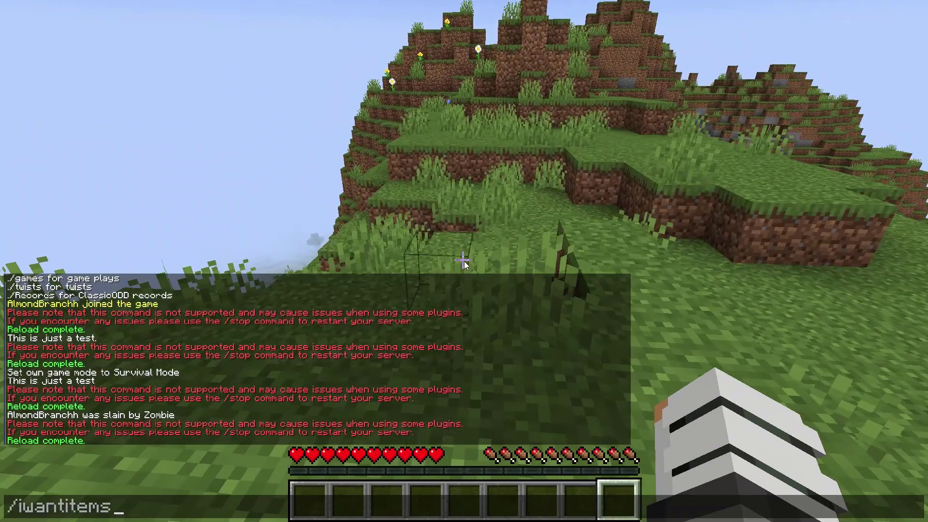
Step: Reload the server, run /iwantitems, and check the inventory for the received block
{"action": "key", "text": "Up"}
{"action": "key", "text": "Return"}
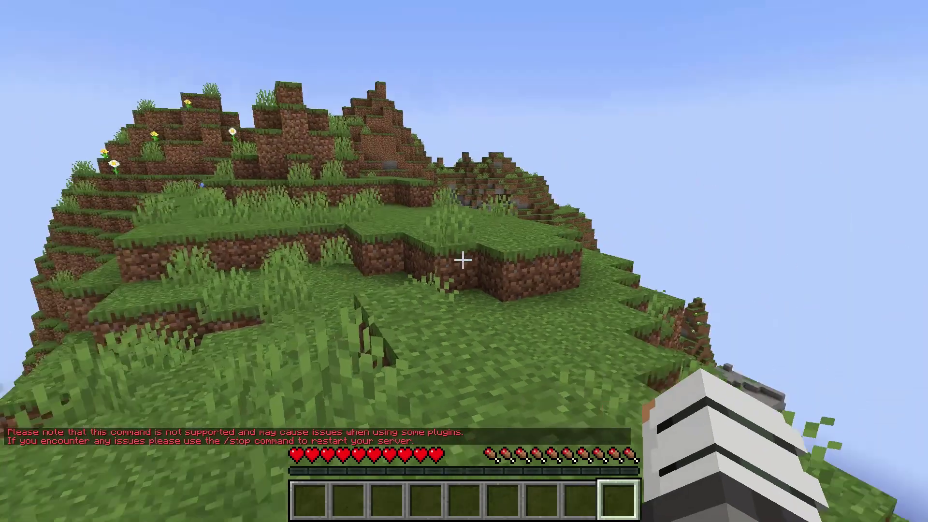
{"action": "key", "text": "slash"}
{"action": "type", "text": "/"}
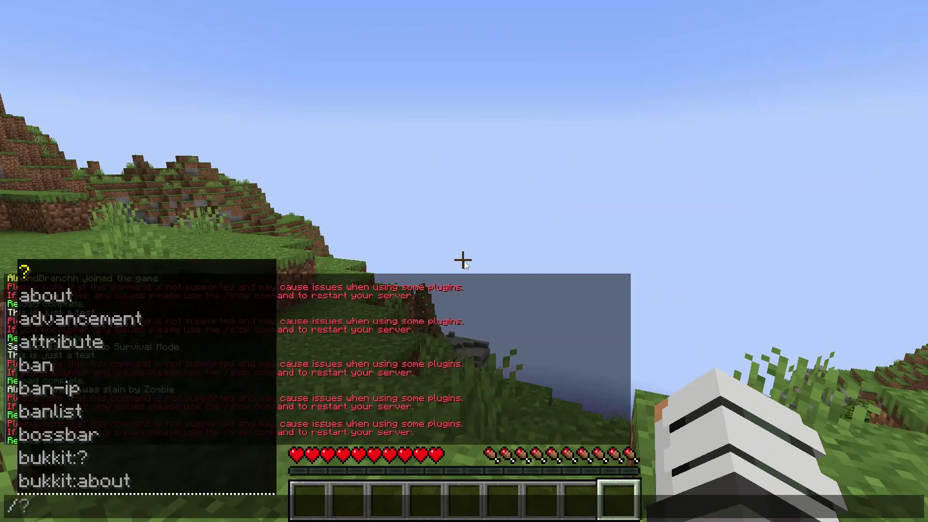
{"action": "type", "text": "i"}
{"action": "key", "text": "Tab"}
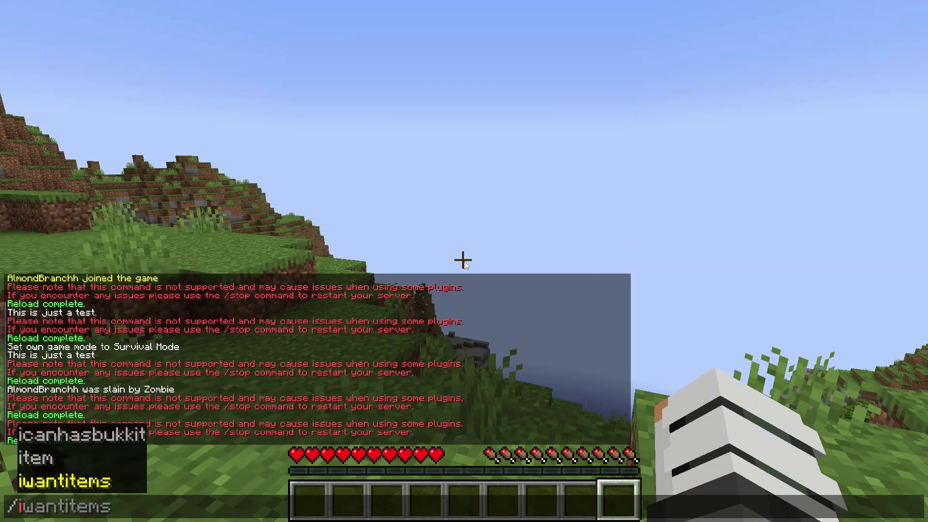
{"action": "key", "text": "Return"}
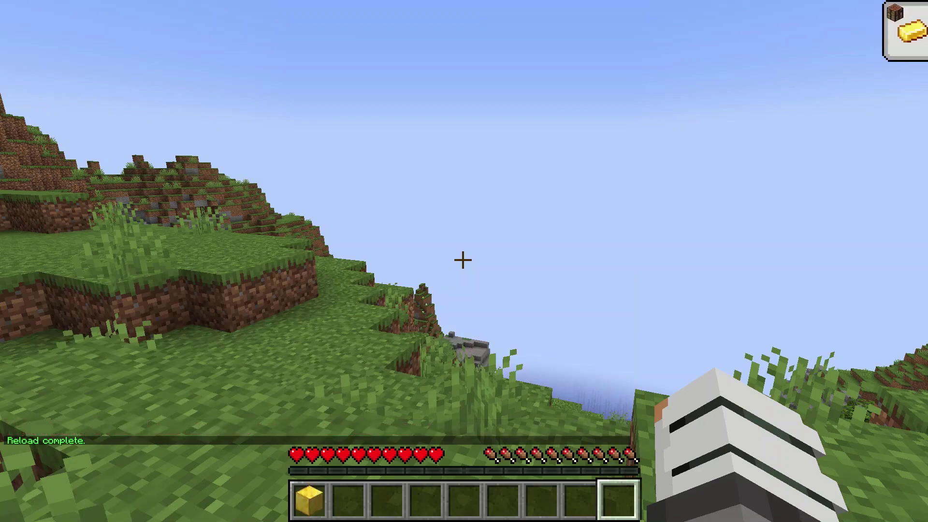
{"action": "key", "text": "e"}
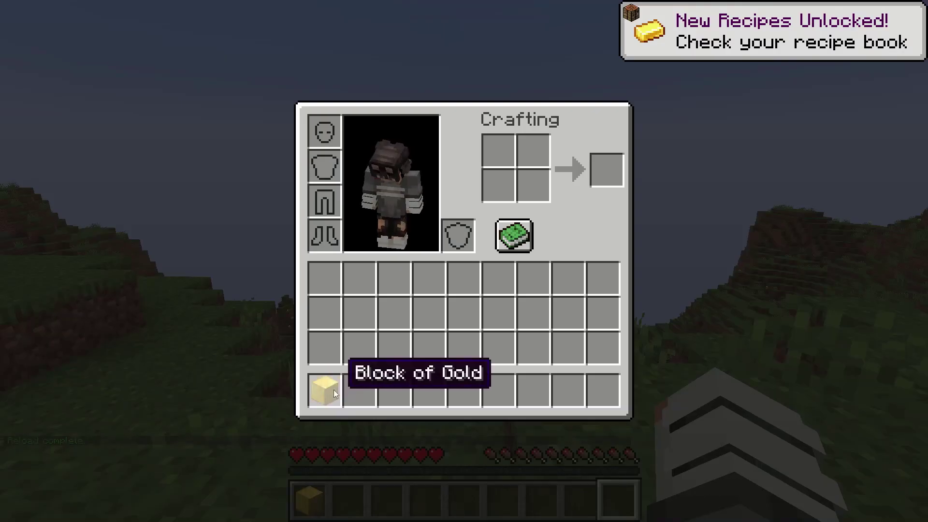
{"action": "key", "text": "e"}
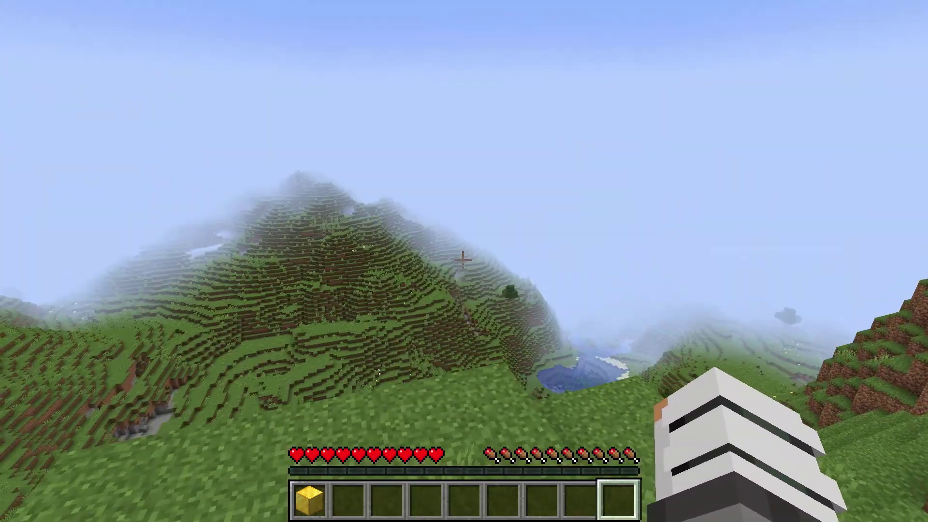
Step: Run /iwantitems twice more to collect more diamonds and gold blocks
{"action": "key", "text": "t"}
{"action": "type", "text": "/iwantitems"}
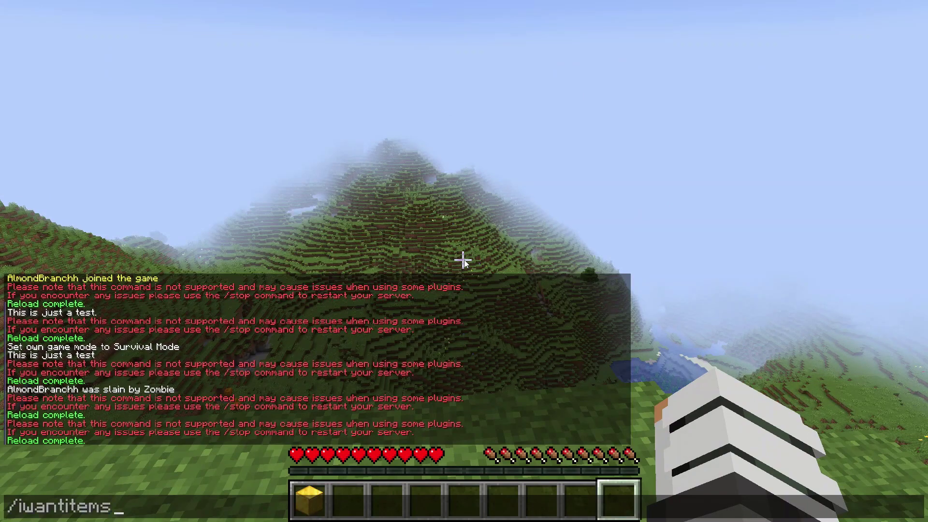
{"action": "key", "text": "Return"}
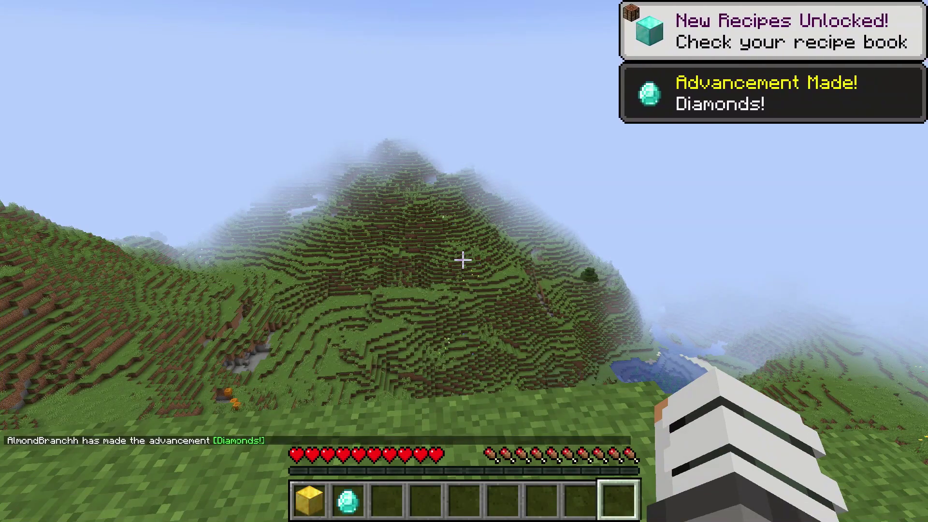
{"action": "key", "text": "t"}
{"action": "key", "text": "Return"}
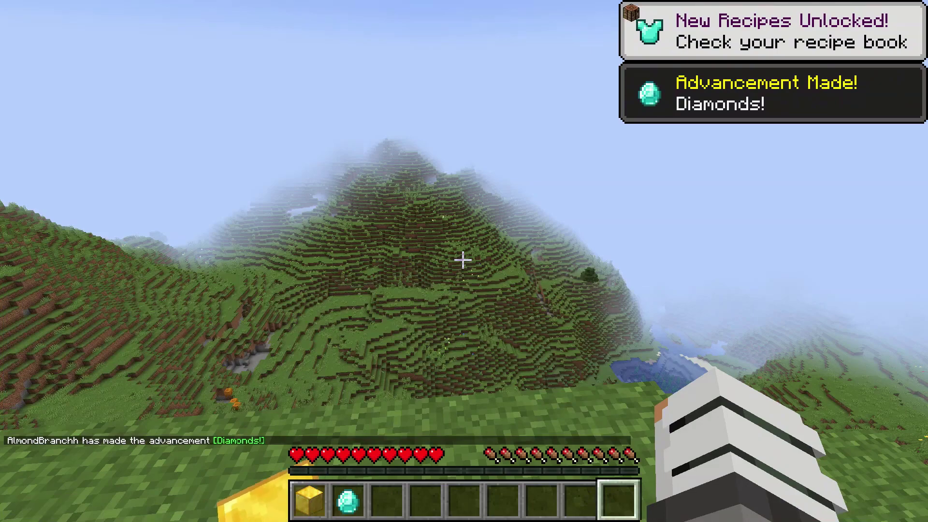
{"action": "key", "text": "t"}
{"action": "key", "text": "Up"}
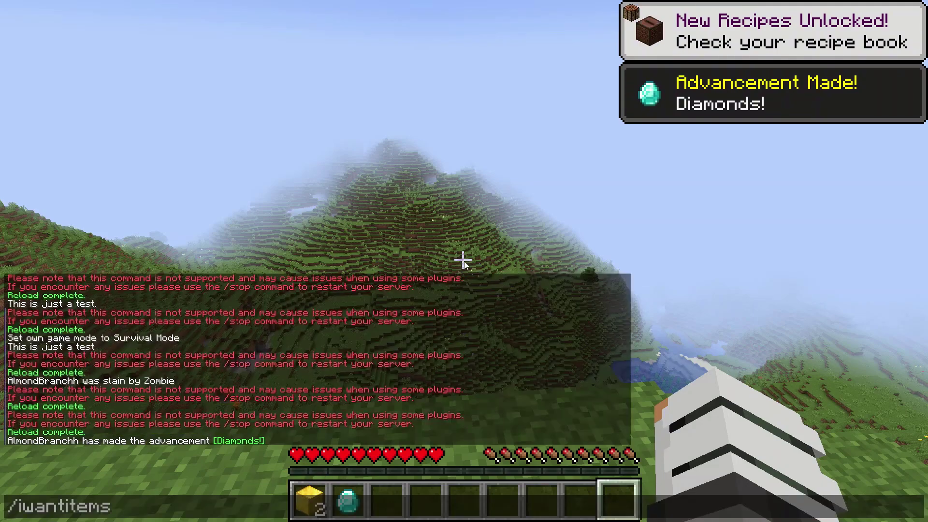
{"action": "key", "text": "Return"}
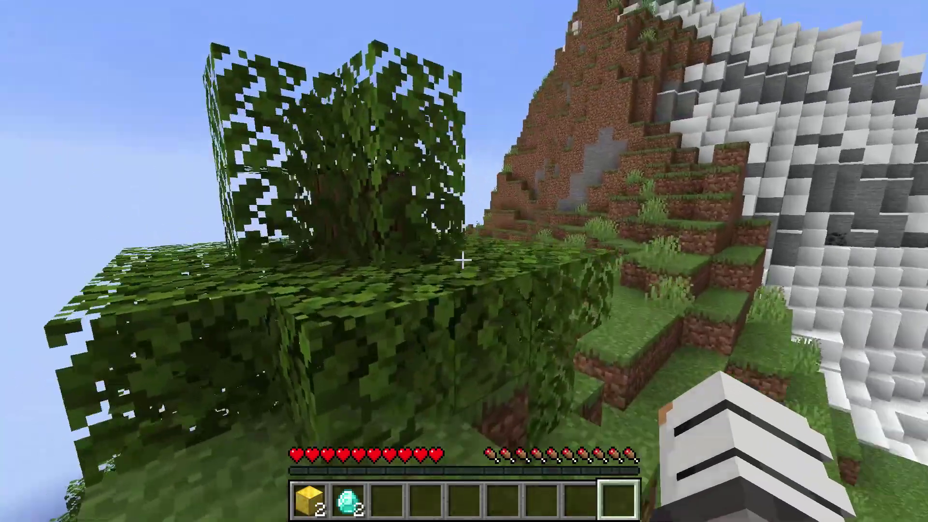
{"action": "key", "text": "w"}
{"action": "key", "text": "w"}
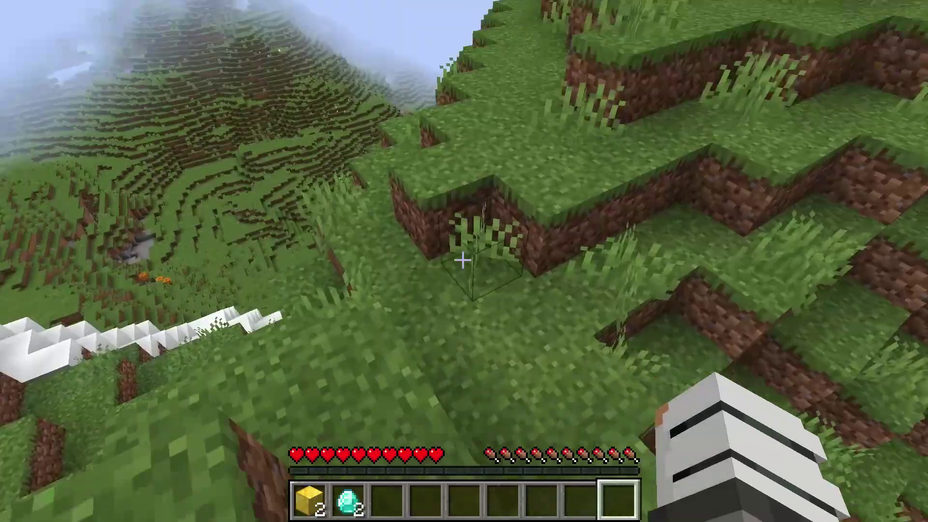
{"action": "key", "text": "F5"}
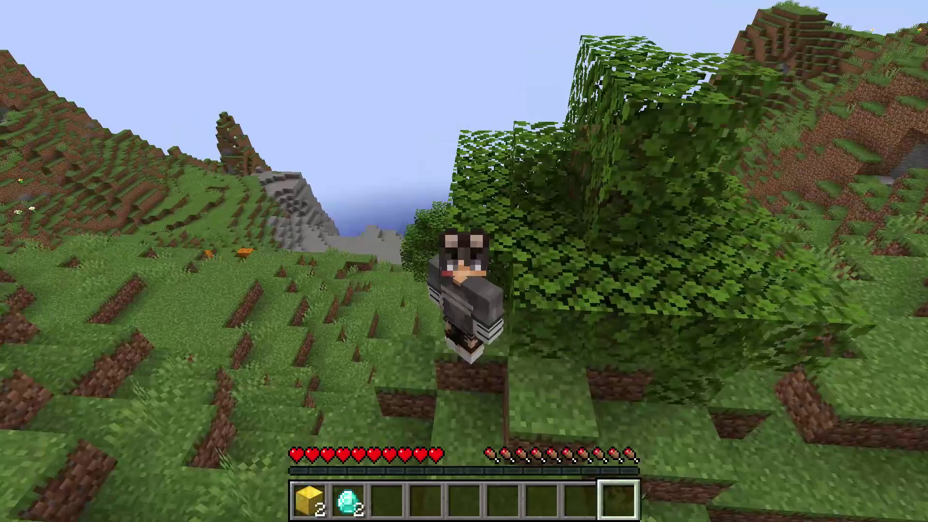
{"action": "key", "text": "F5"}
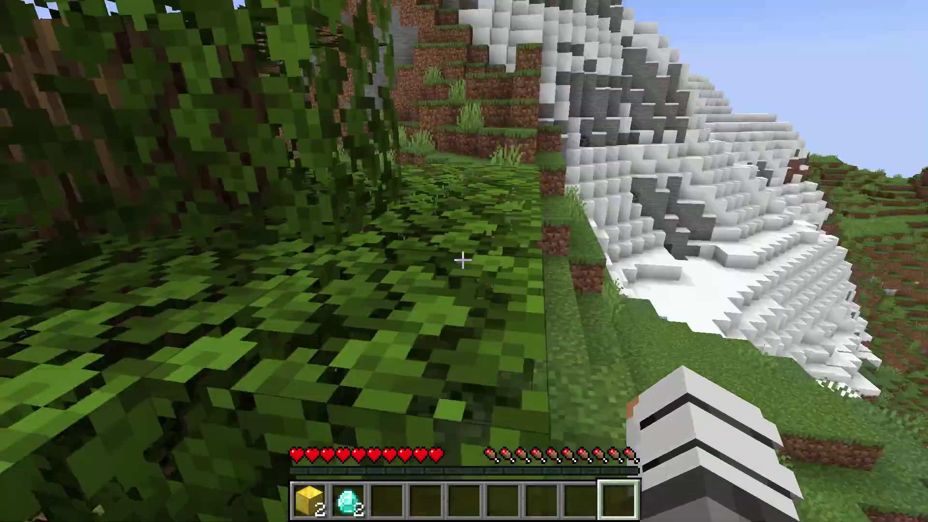